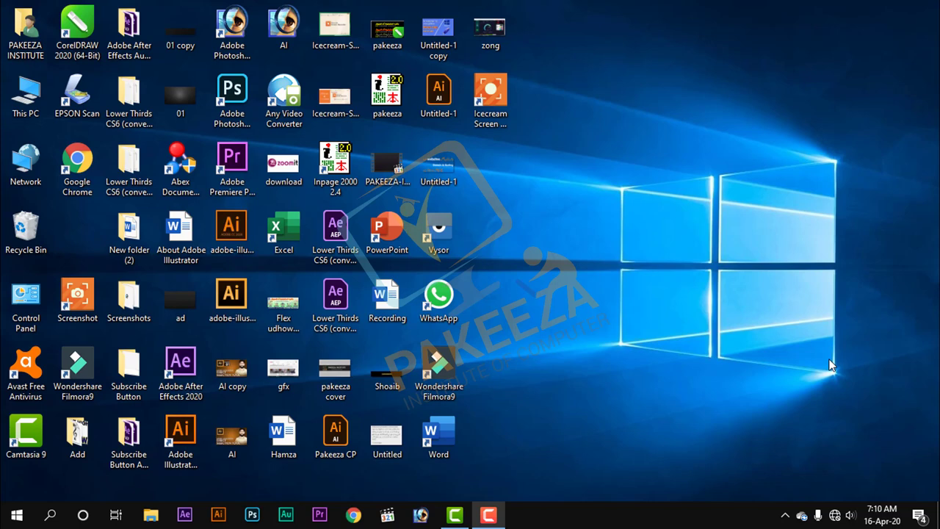
- Open Icecream Screen Recorder and reposition its window on the desktop
right_click(812, 312)
left_click(814, 340)
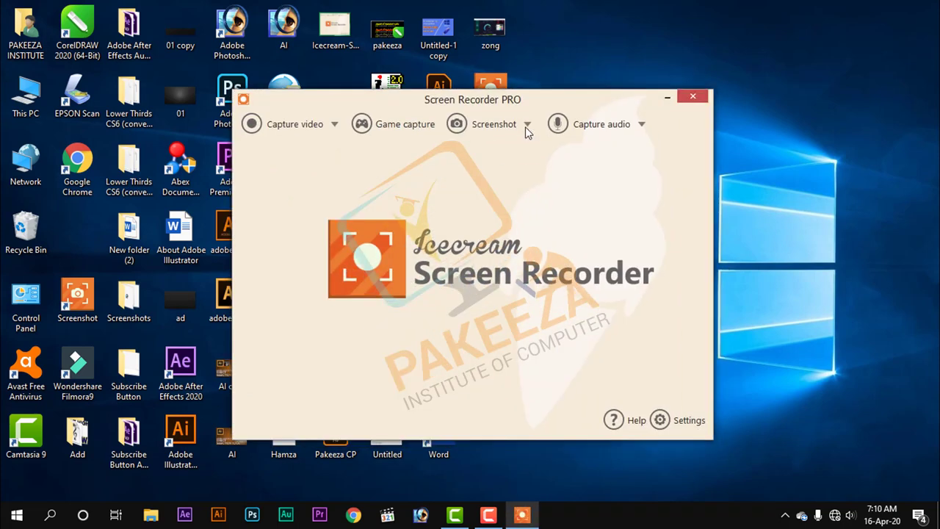
left_click(527, 124)
left_click(537, 100)
left_click_drag(539, 100, 681, 126)
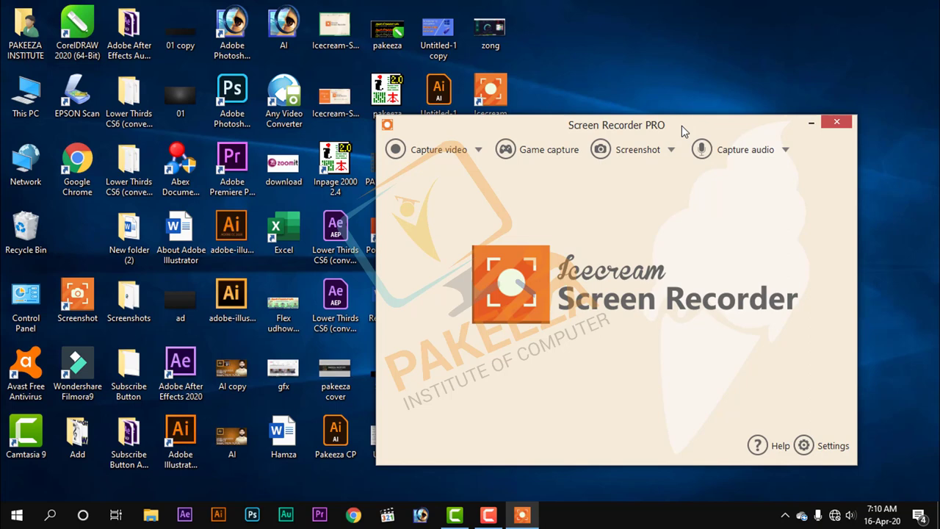
left_click_drag(682, 131, 698, 88)
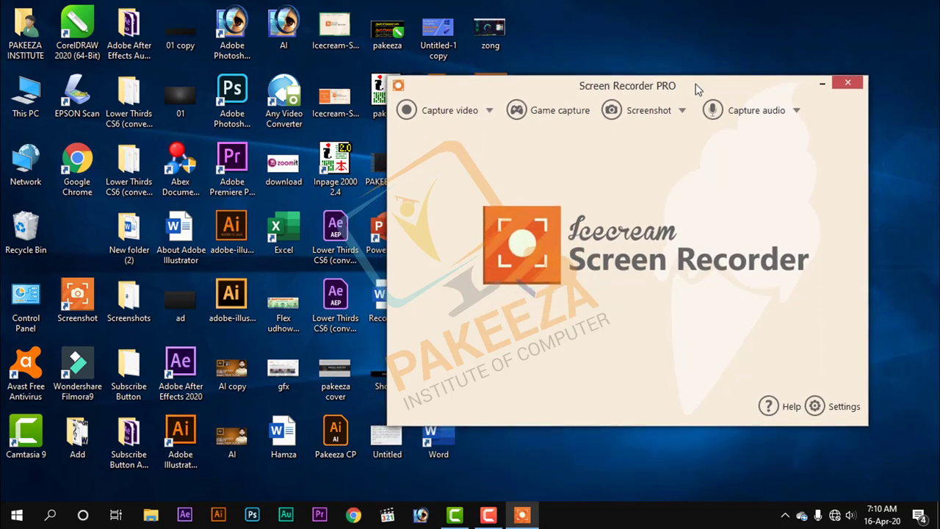
- Set up a new video capture that covers the full screen
left_click(460, 117)
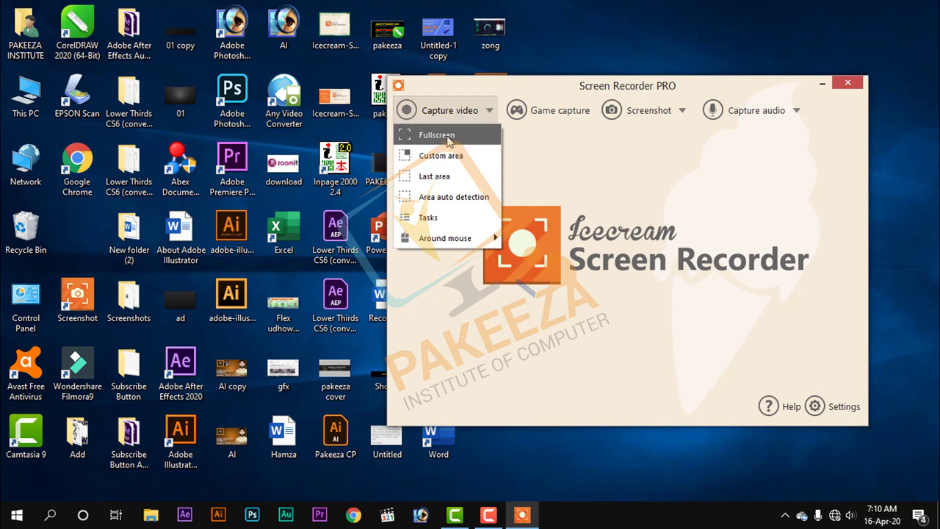
left_click(451, 140)
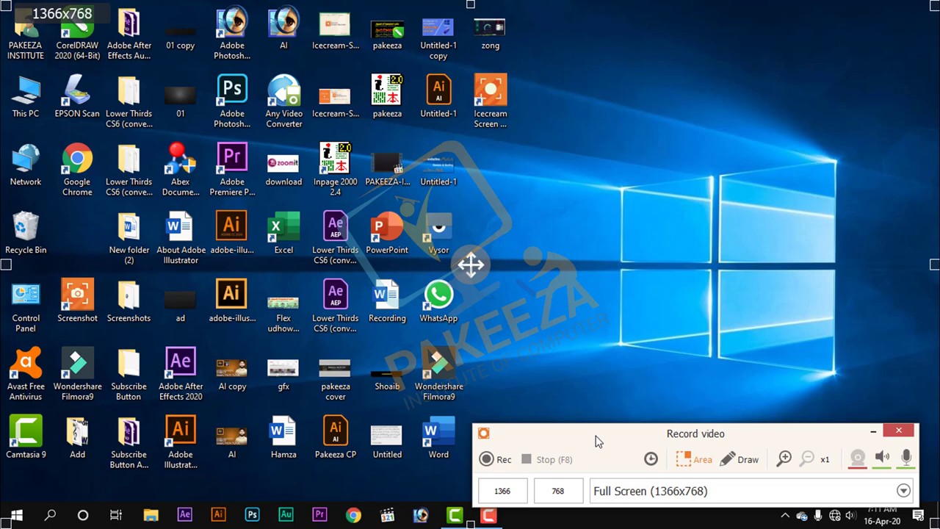
left_click(588, 60)
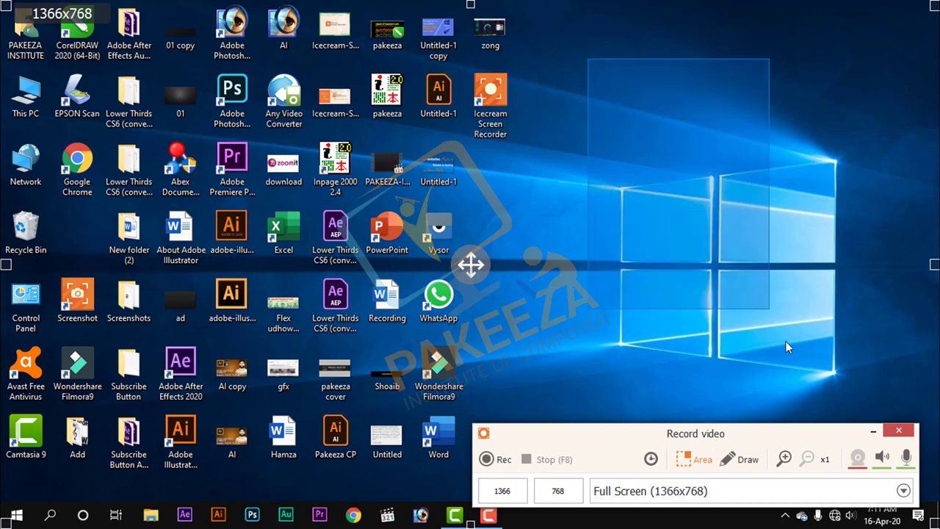
- Try to enter a custom height for the recording area, then clear the entered value
left_click(904, 491)
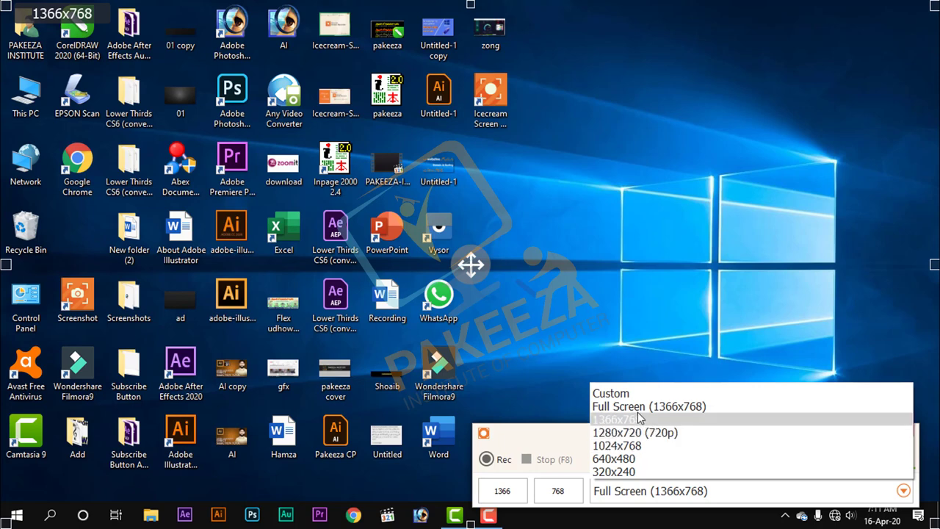
left_click(623, 396)
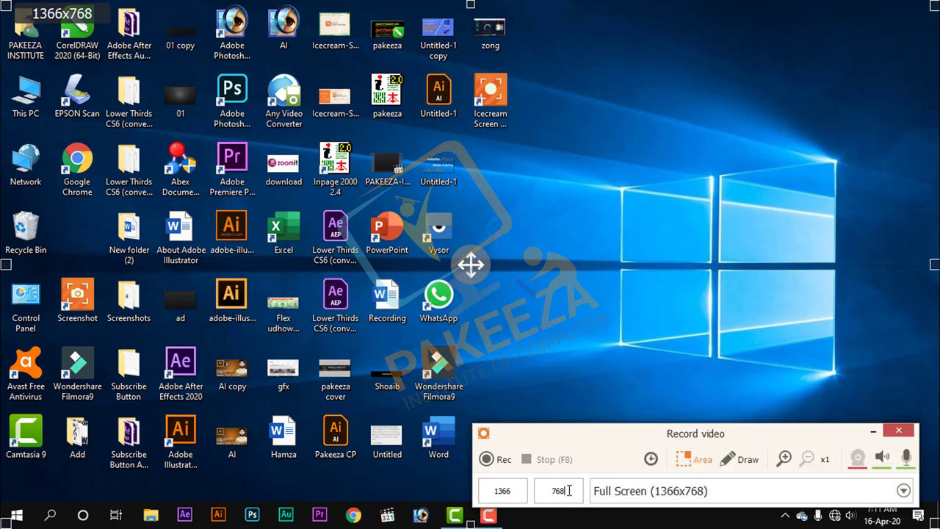
left_click_drag(568, 490, 548, 490)
type("21")
key("BackSpace")
key("BackSpace")
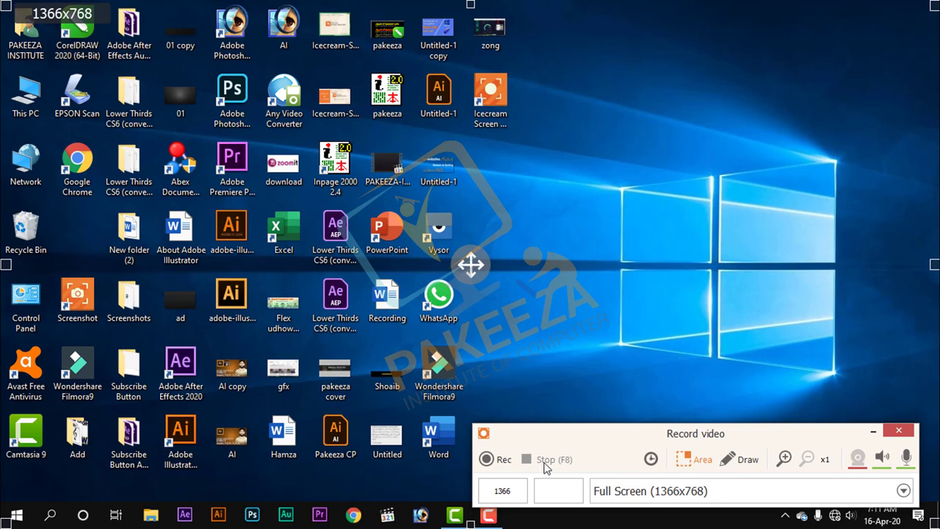
- Schedule the video recording to stop automatically after 10 min
left_click(652, 463)
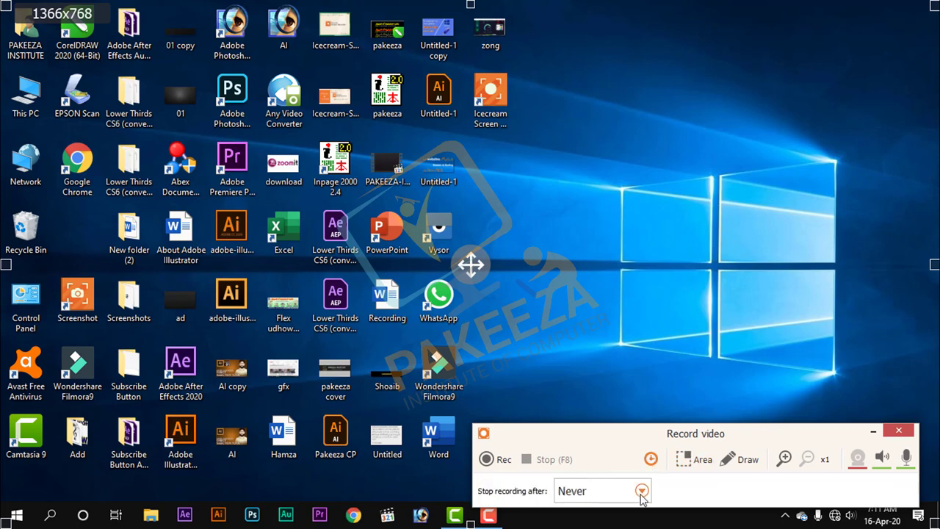
left_click(642, 491)
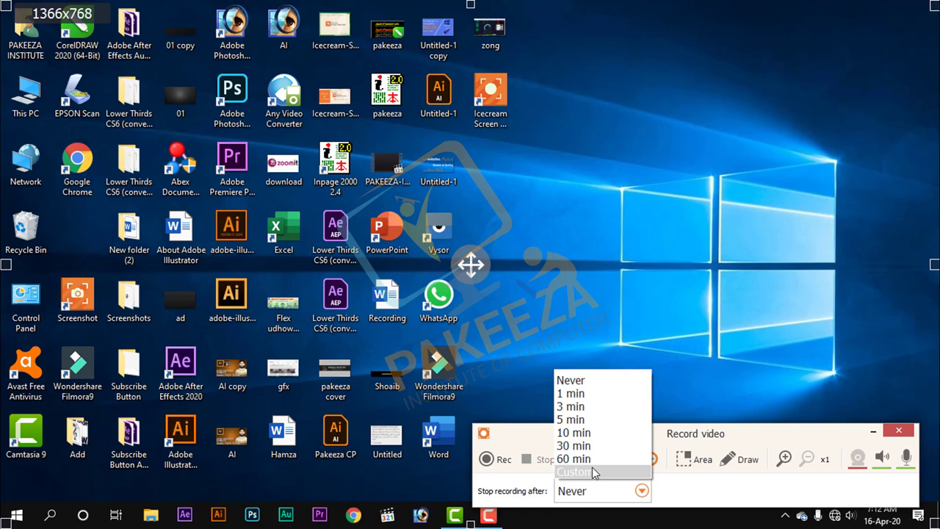
left_click(585, 433)
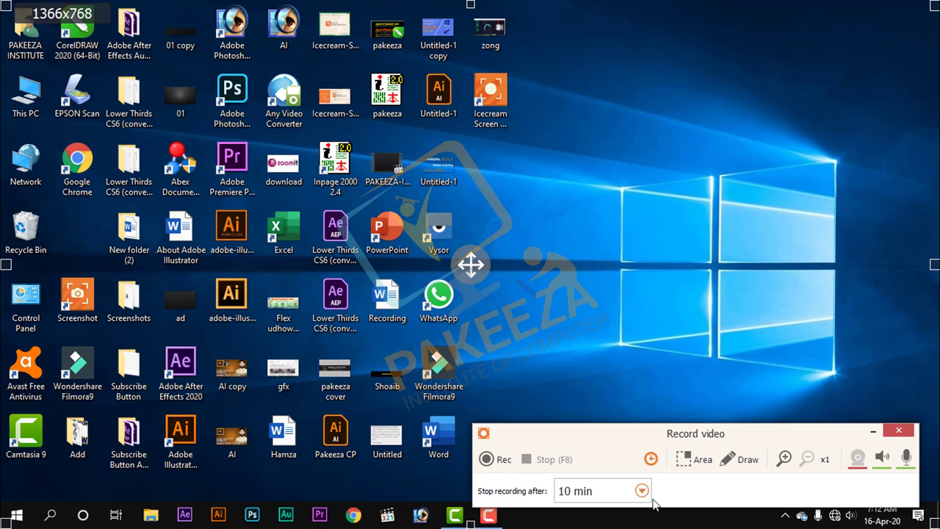
- Go back to the recording area settings and choose the 1366x768 size
left_click(693, 463)
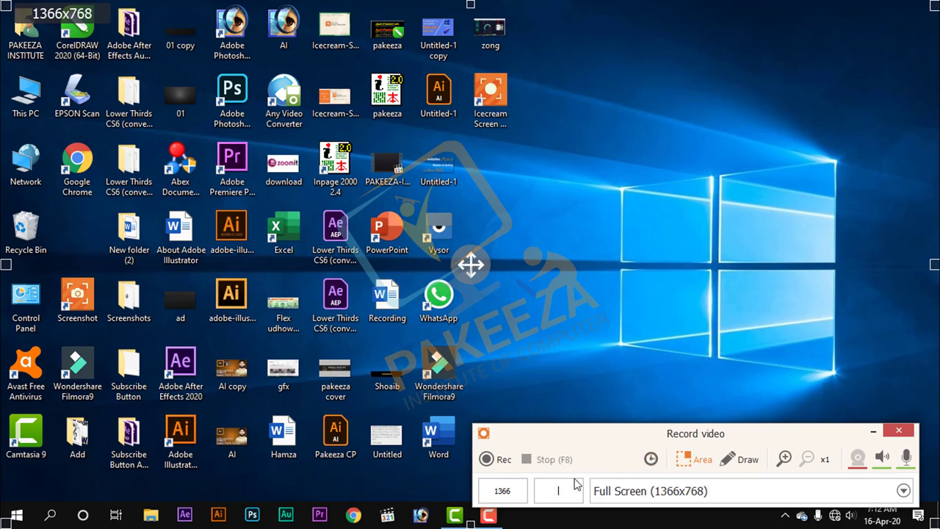
left_click(719, 492)
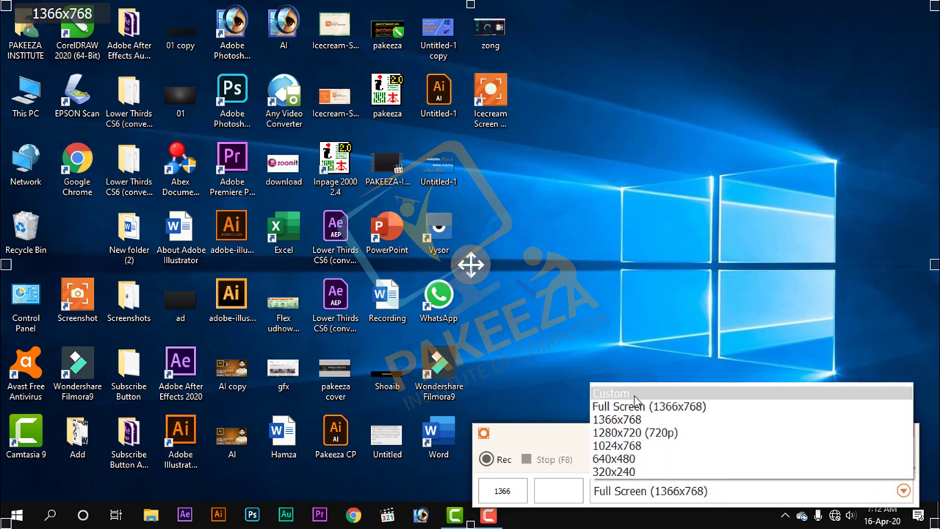
left_click(647, 419)
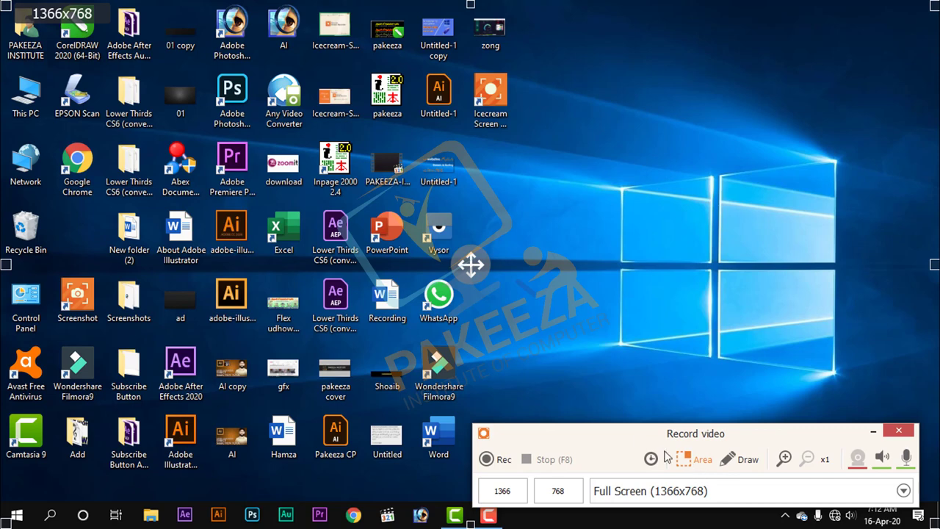
- Display the drawing tools for annotating the video capture
left_click(750, 468)
left_click(488, 515)
left_click(745, 460)
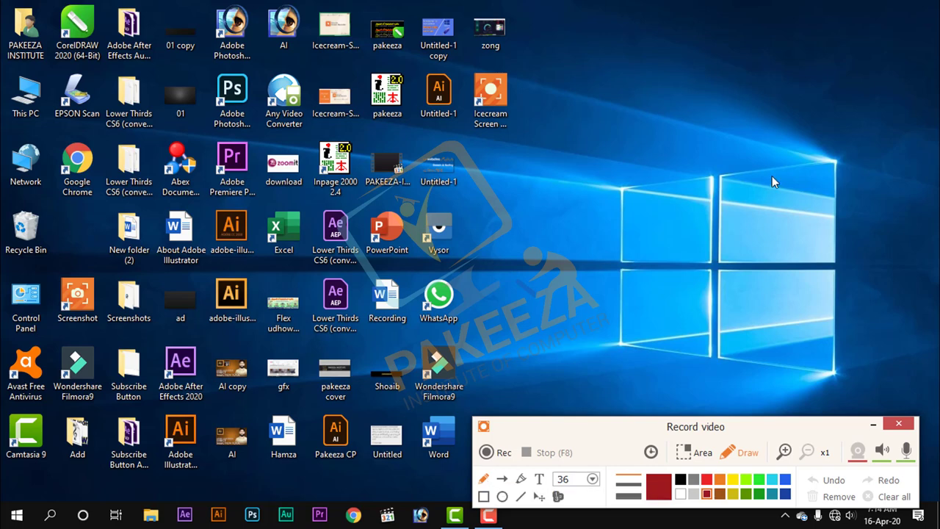
- Draw a dark red freehand pencil scribble across the empty part of the desktop and undo it
mouse_move(809, 98)
left_mouse_down()
mouse_move(801, 128)
mouse_move(723, 91)
left_mouse_up()
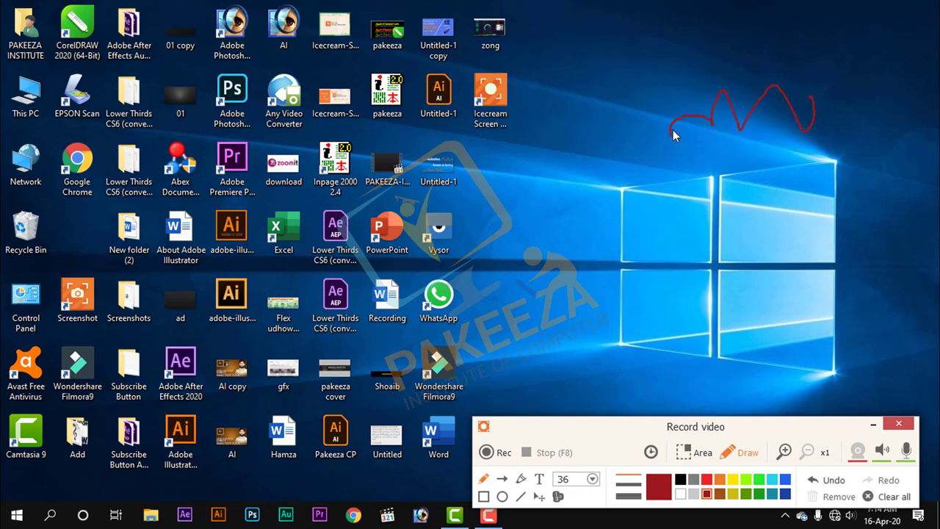
mouse_move(675, 135)
left_mouse_down()
mouse_move(578, 177)
mouse_move(625, 204)
mouse_move(794, 180)
mouse_move(796, 211)
mouse_move(842, 187)
mouse_move(739, 224)
mouse_move(614, 241)
mouse_move(573, 263)
left_mouse_up()
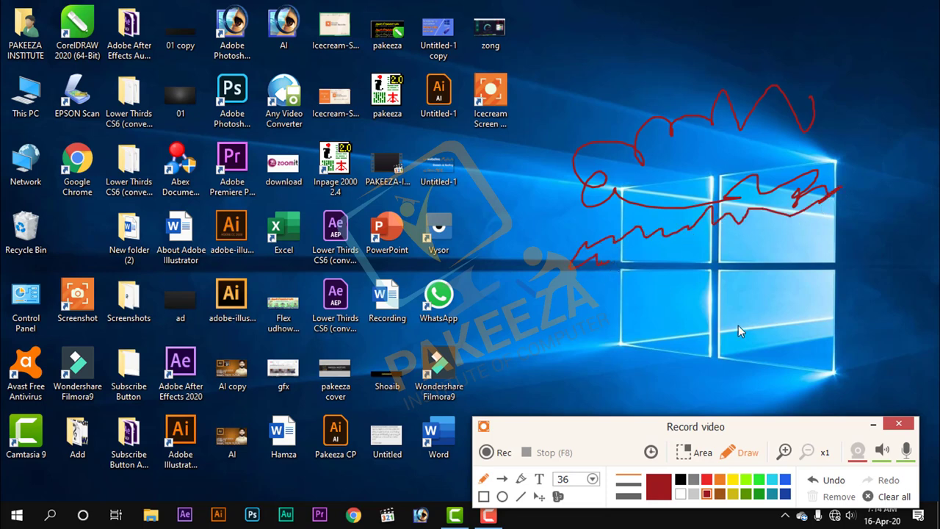
left_click(838, 488)
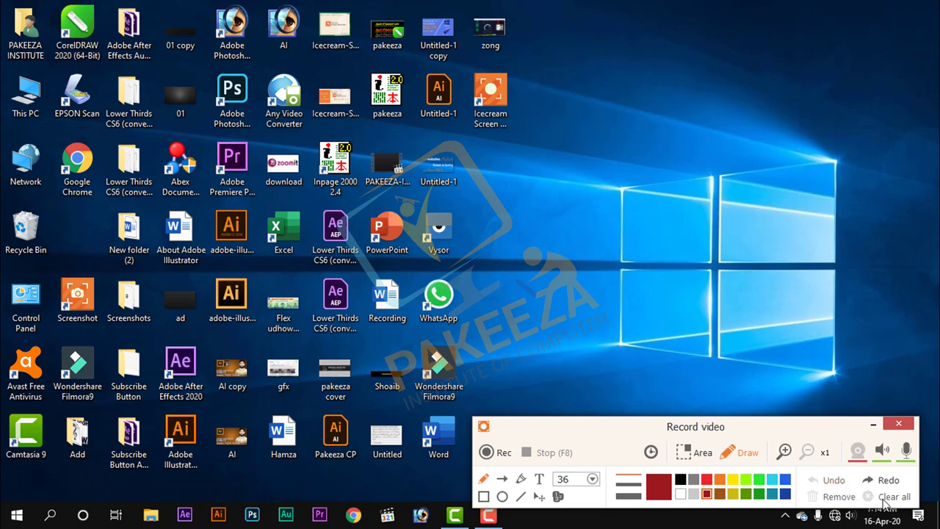
- Draw two long dark red arrows, one from and one to the Icecream Screen Recorder icon, and clear them
left_click(504, 482)
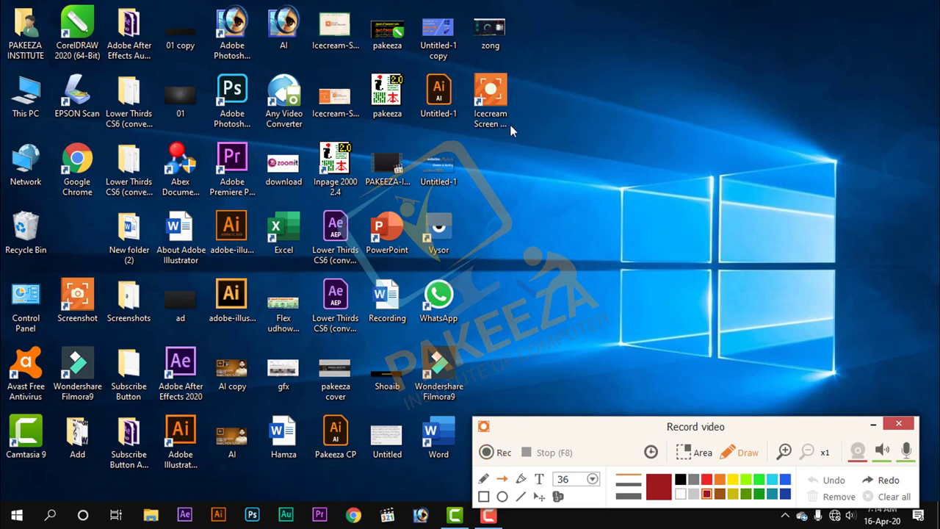
mouse_move(509, 126)
left_mouse_down()
mouse_move(825, 266)
mouse_move(851, 265)
left_mouse_up()
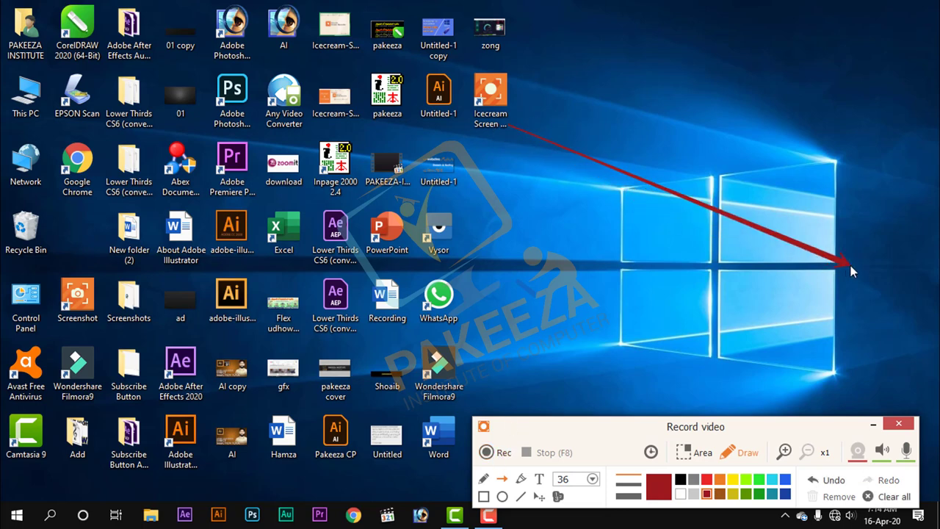
left_click_drag(876, 202, 516, 112)
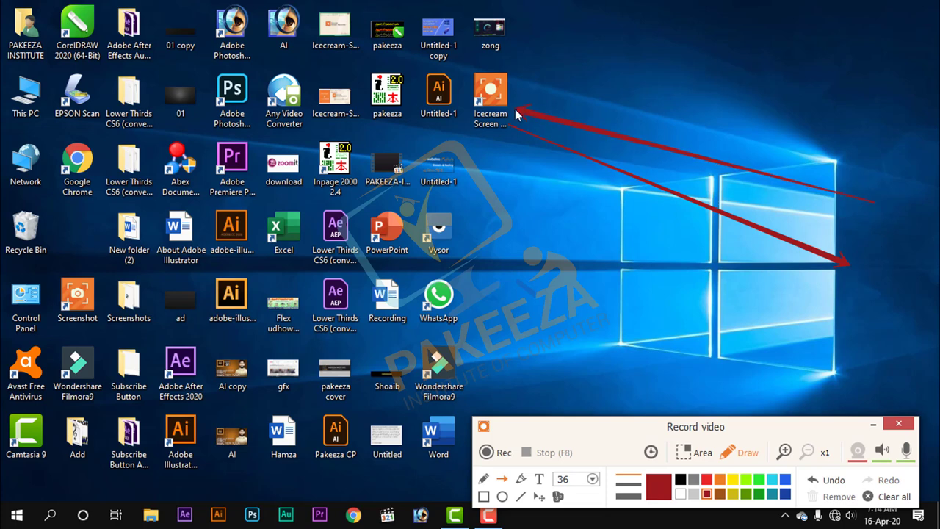
left_click(886, 498)
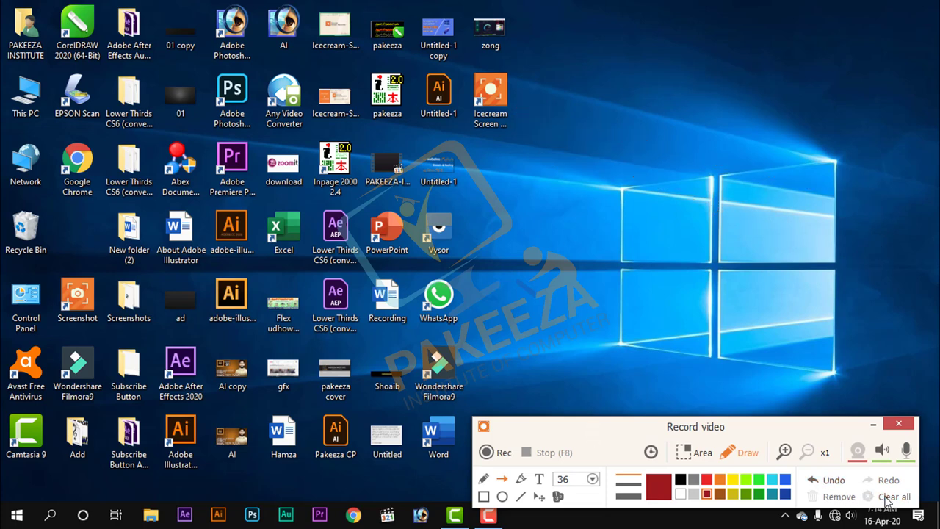
- Mark the zong and Icecream Screen Recorder icons with a dark red highlight and clear it
left_click(523, 484)
left_click_drag(548, 7, 467, 159)
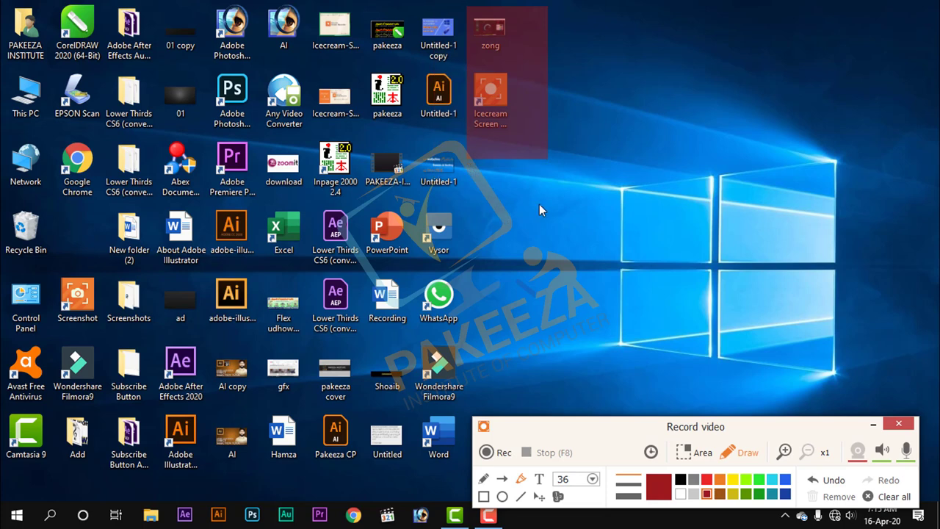
left_click(885, 497)
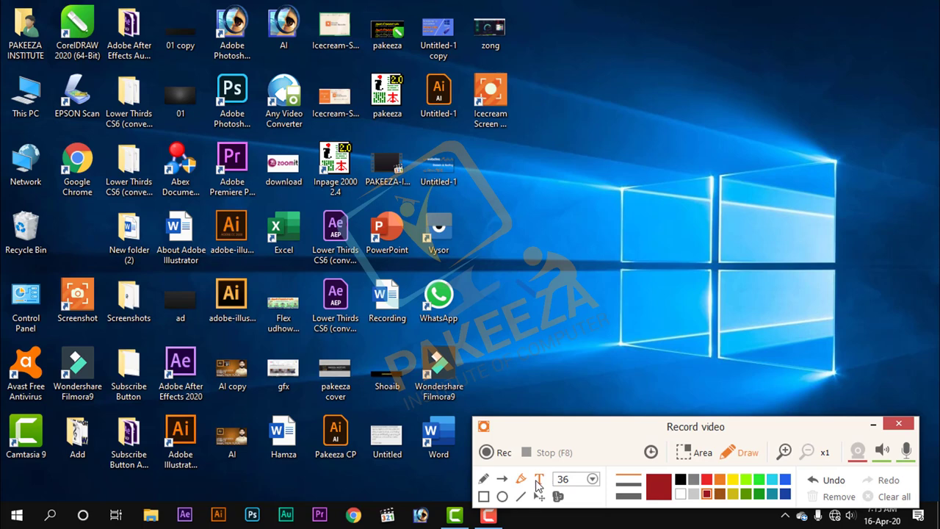
- Set the text size to 20 and try a "pakeeza" text annotation on the desktop, erasing it again
left_click(594, 480)
left_click(576, 408)
left_click(540, 480)
left_click(591, 204)
type("pakeeza")
key("BackSpace")
key("BackSpace")
key("BackSpace")
key("BackSpace")
key("BackSpace")
- Switch the annotation colour to yellow, enter "pakeez" as text and erase it
left_click(732, 479)
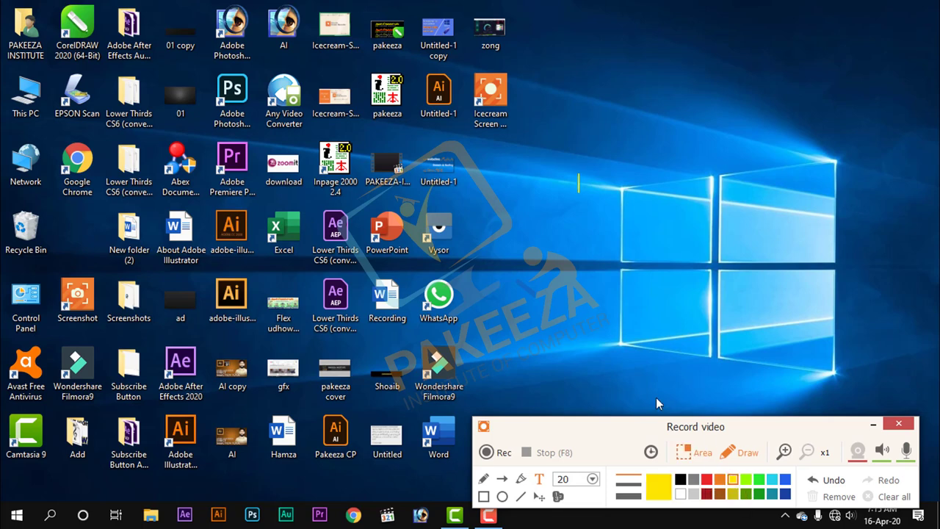
type("pakeez")
key("BackSpace")
key("BackSpace")
key("BackSpace")
key("BackSpace")
key("BackSpace")
key("BackSpace")
- Draw a yellow rectangle and a dark red ellipse on the empty part of the desktop, and remove both shapes
left_click(483, 498)
mouse_move(553, 76)
left_mouse_down()
mouse_move(566, 117)
mouse_move(739, 173)
mouse_move(810, 180)
left_mouse_up()
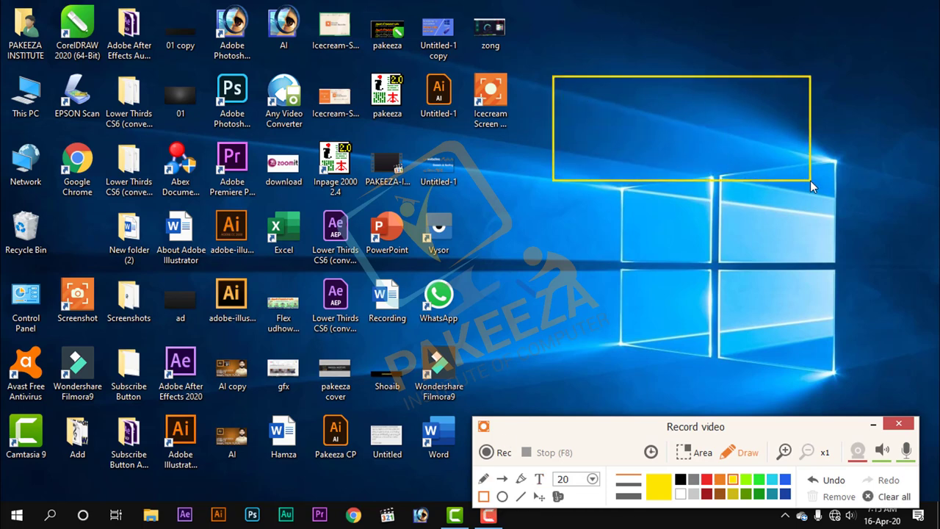
left_click(705, 494)
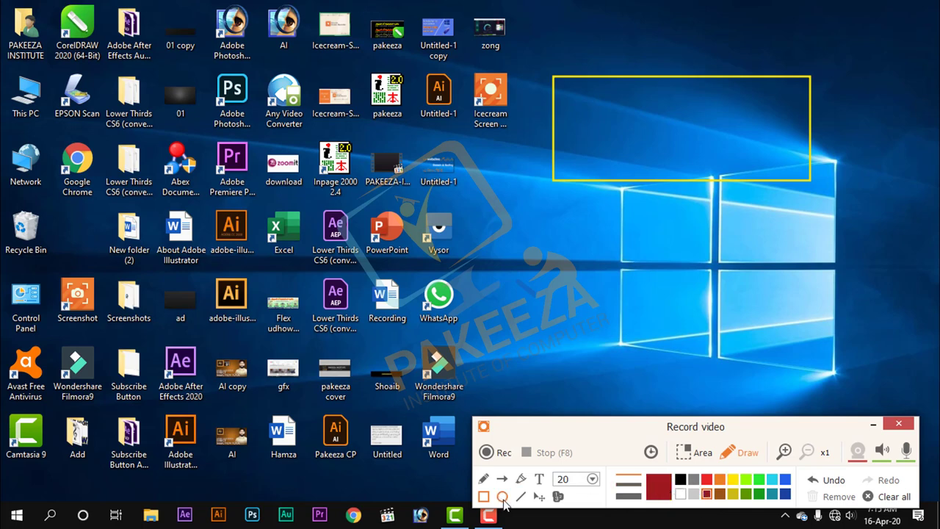
left_click(503, 497)
left_click_drag(574, 268, 661, 376)
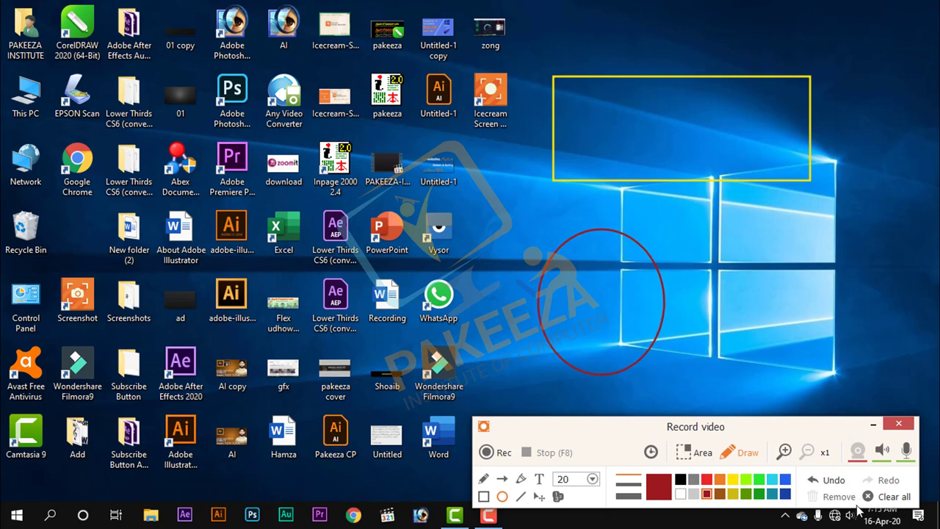
left_click(827, 482)
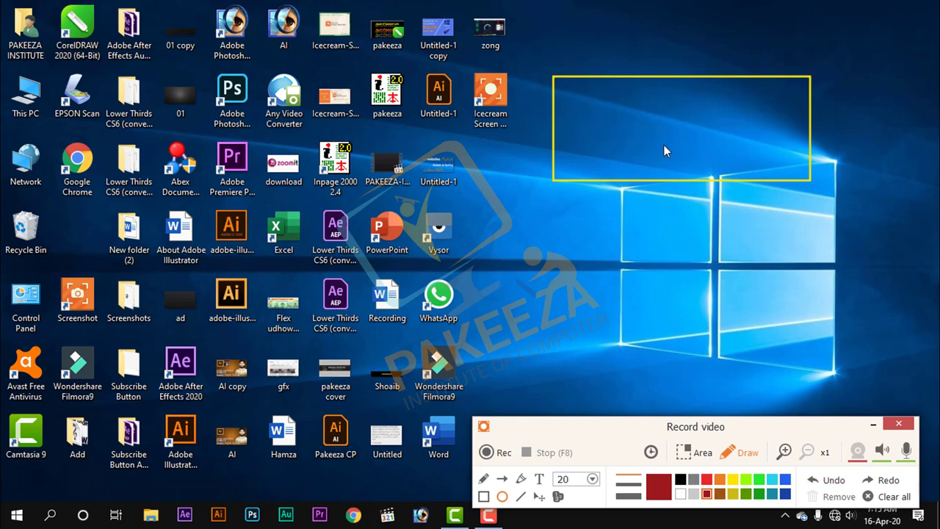
left_click(889, 497)
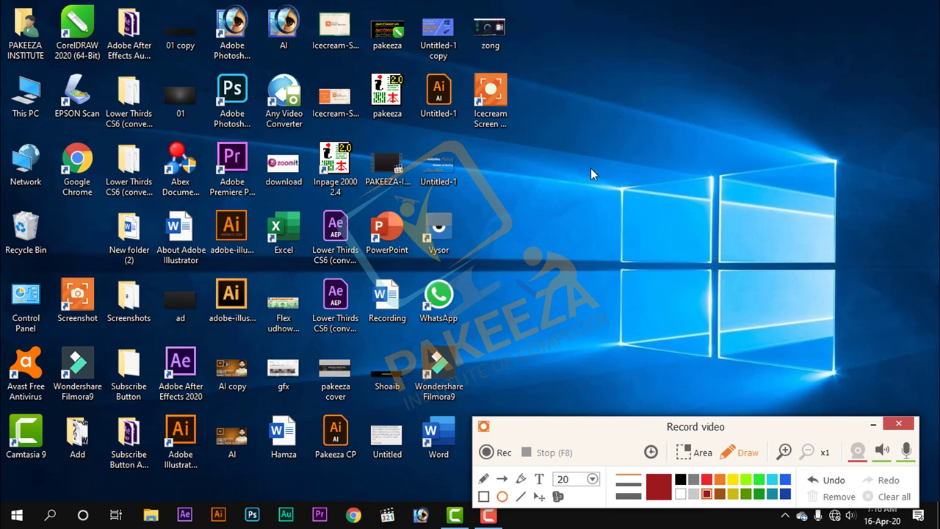
- Draw four dark red straight diagonal lines with the line tool over the desktop and clear them all
left_click(521, 498)
left_click_drag(725, 45, 580, 153)
mouse_move(734, 117)
left_mouse_down()
mouse_move(653, 218)
mouse_move(565, 285)
left_mouse_up()
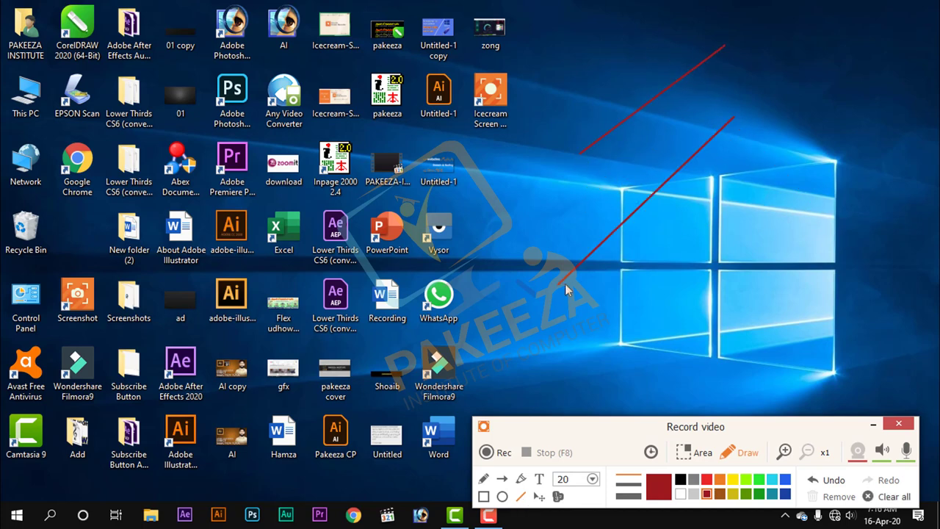
left_click_drag(782, 108, 557, 212)
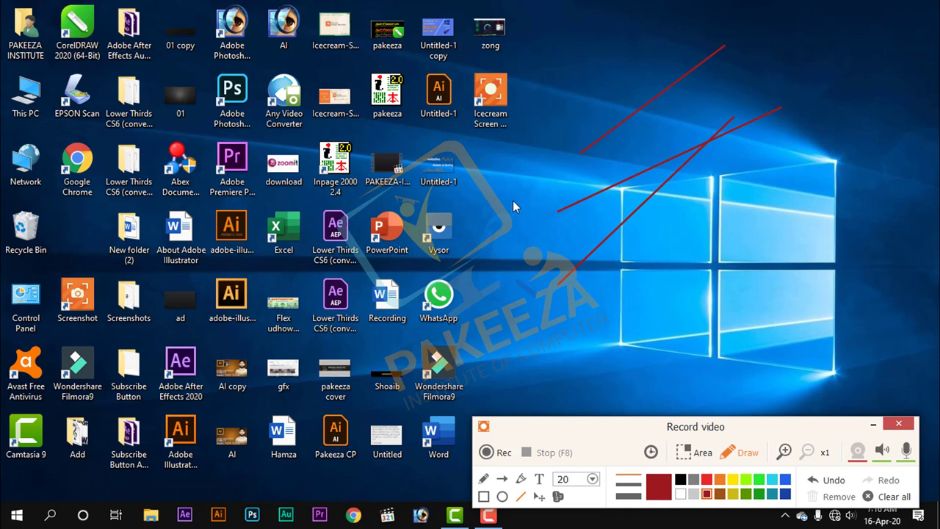
left_click_drag(535, 158, 740, 254)
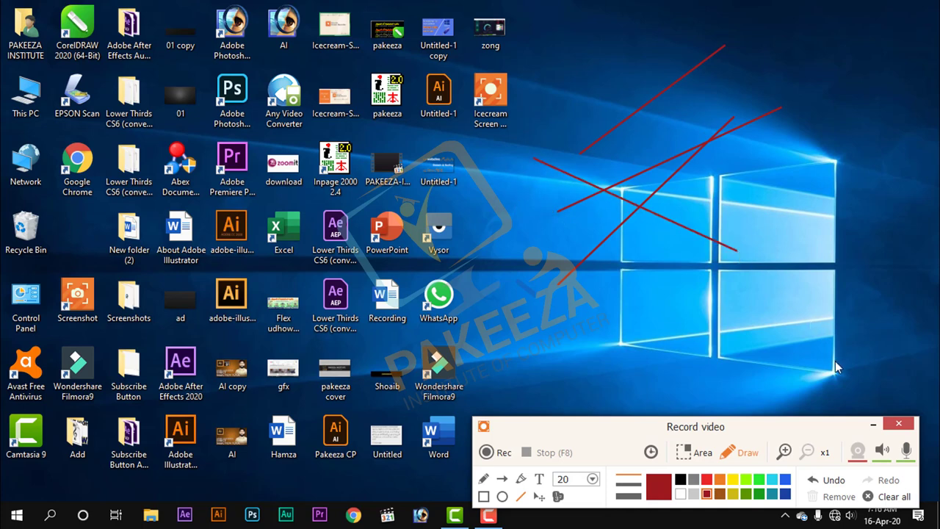
left_click(887, 497)
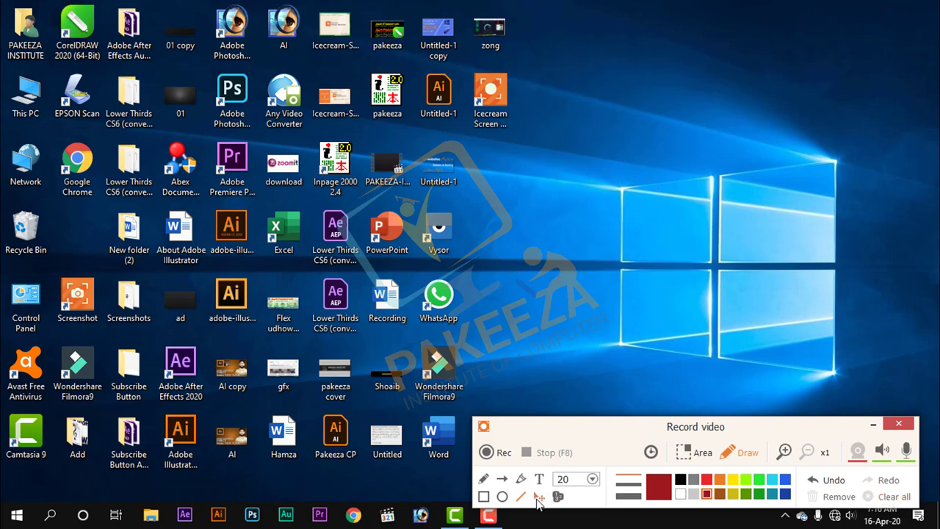
- Draw two crossing dark red straight lines and a dark red arrow on the empty part of the desktop
left_click_drag(574, 108, 676, 275)
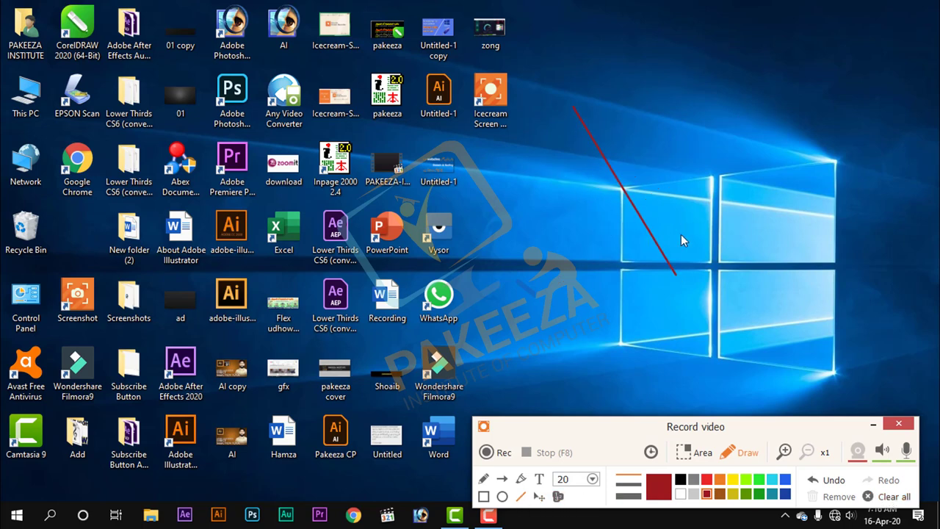
left_click_drag(731, 49, 594, 206)
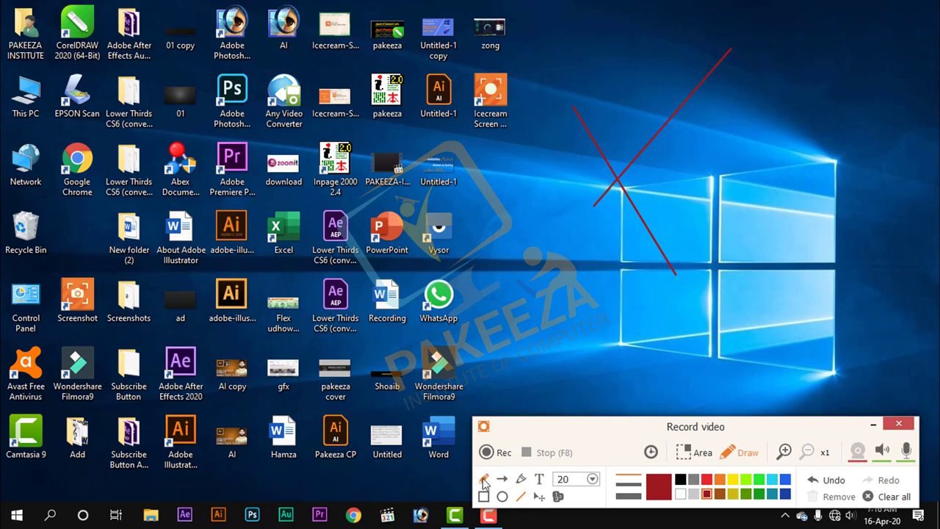
left_click(502, 481)
mouse_move(532, 268)
left_mouse_down()
mouse_move(830, 136)
mouse_move(763, 146)
left_mouse_up()
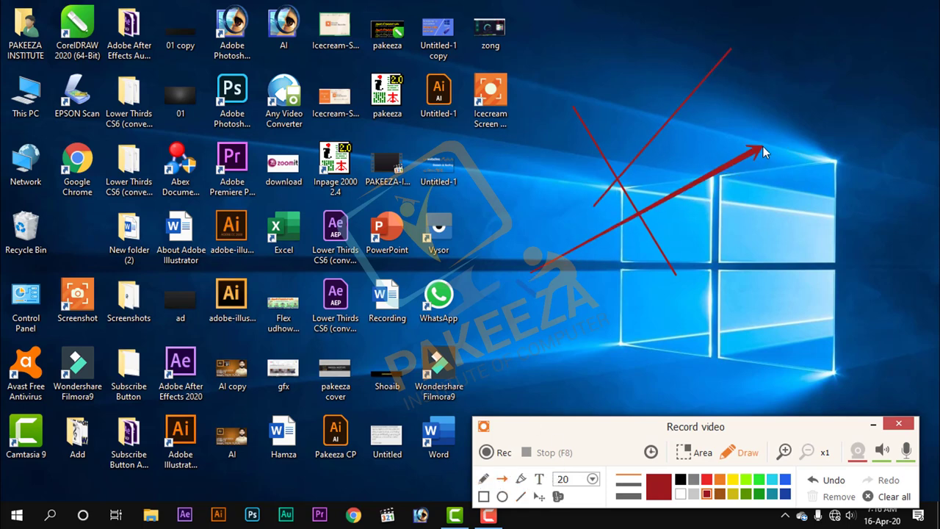
- Move the arrow and the two lines to new spots on the desktop with the move tool so the lines no longer cross
left_click(541, 499)
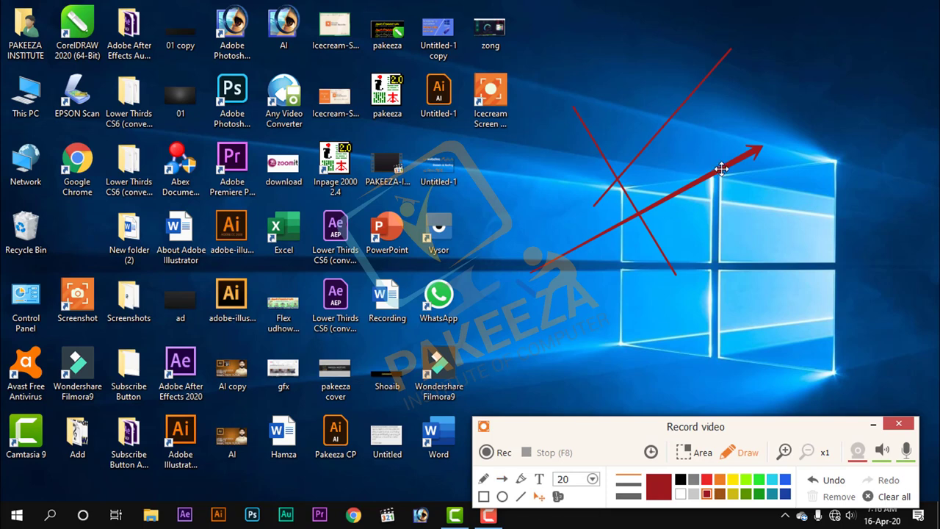
left_click_drag(722, 169, 831, 178)
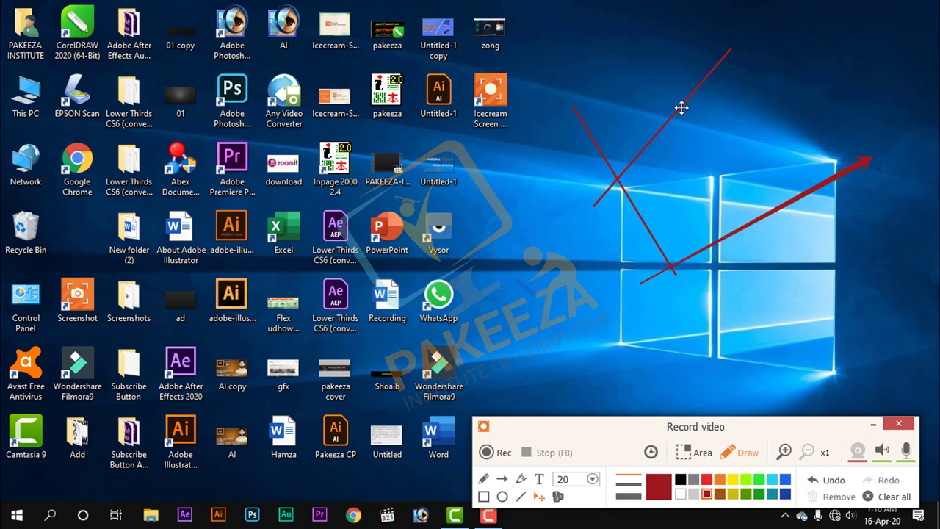
left_click_drag(682, 108, 581, 119)
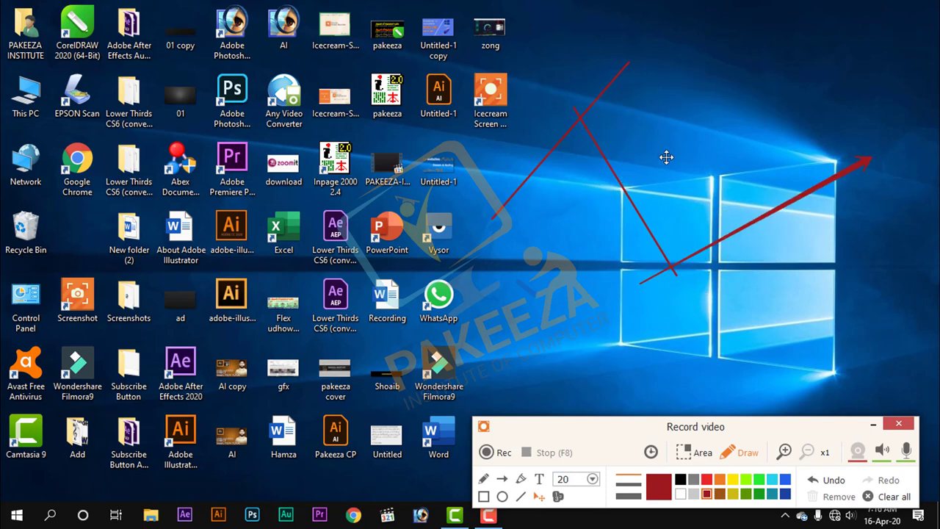
left_click_drag(664, 273, 658, 209)
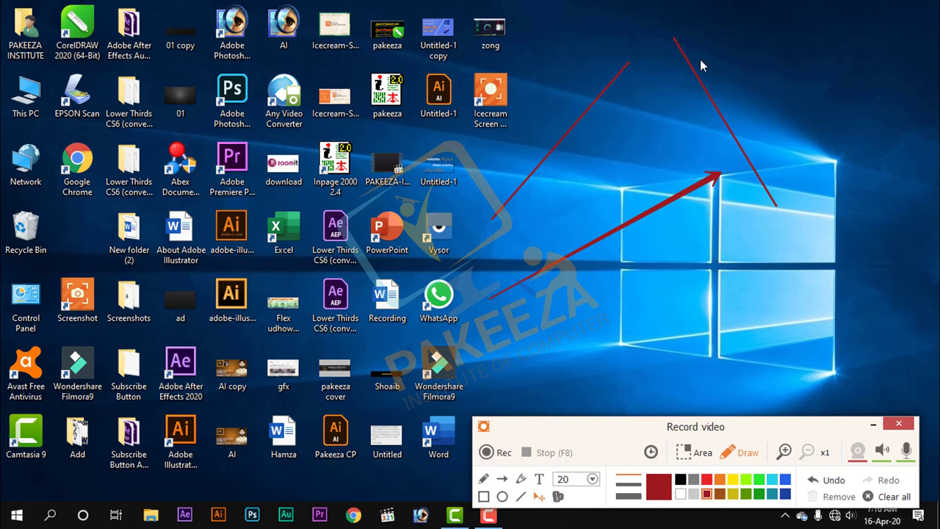
- Place numbered markers 1, 2 and 3 at the ends of the two lines and the arrow, and clear all annotations
left_click(558, 497)
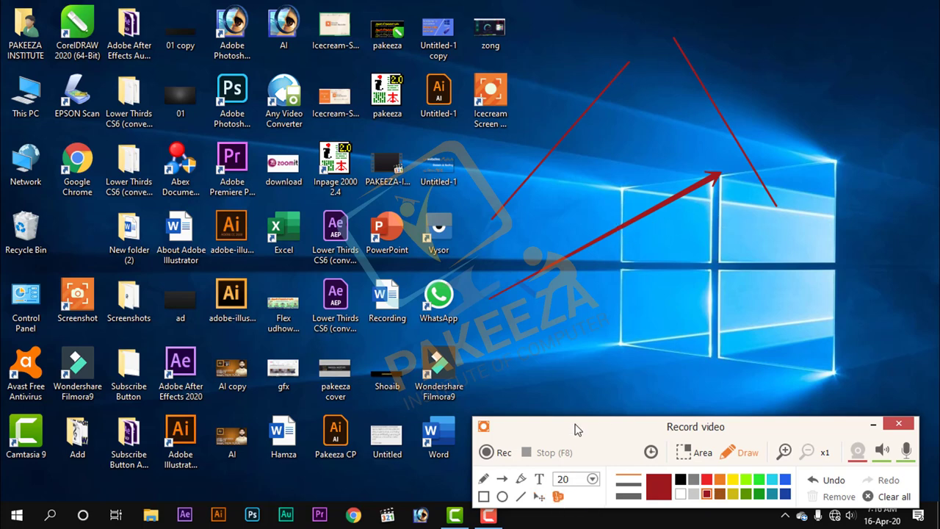
left_click(627, 63)
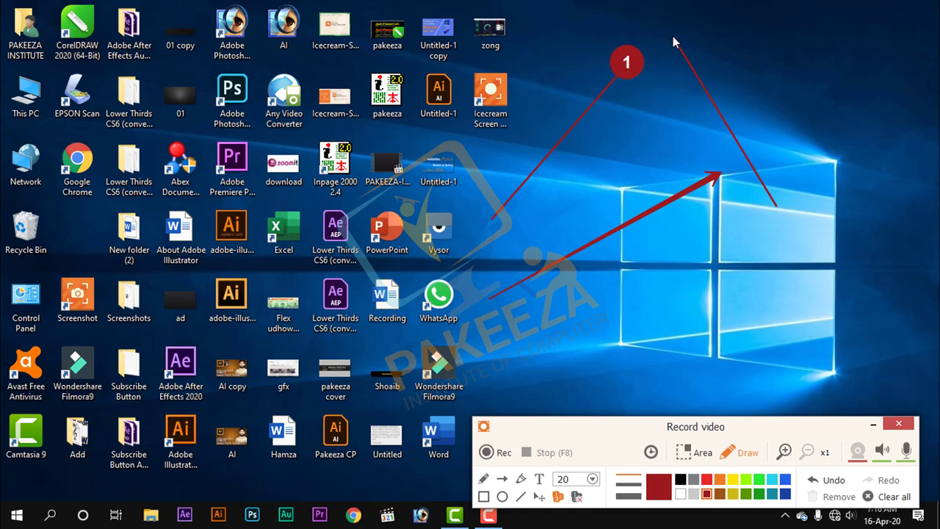
left_click(672, 36)
left_click(716, 170)
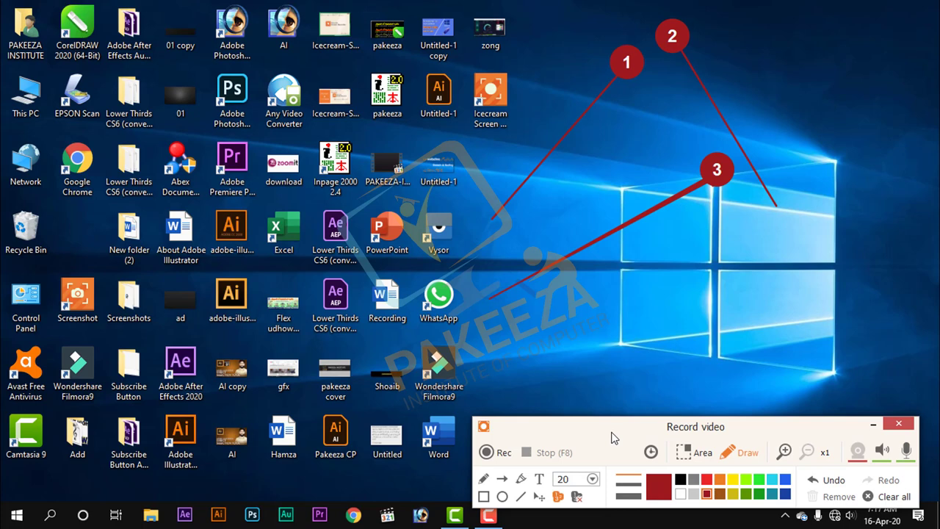
left_click(887, 496)
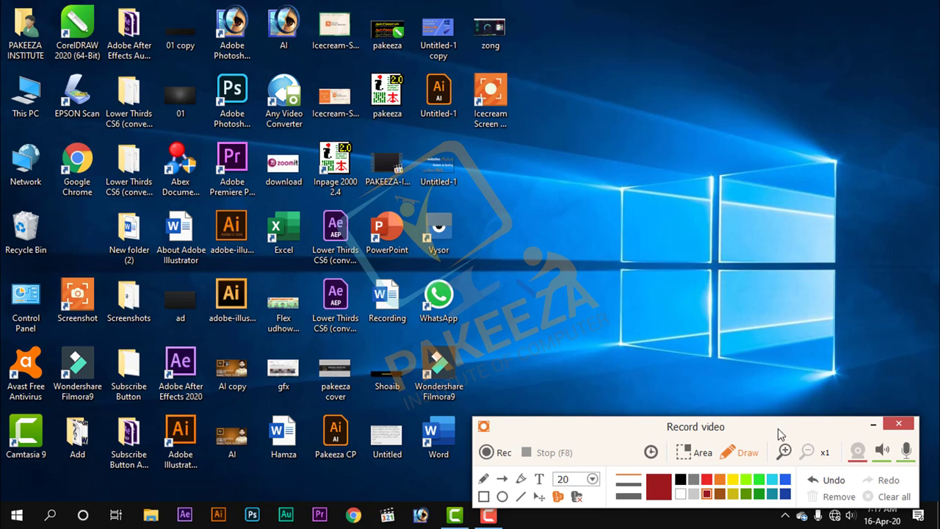
- Zoom the recording view in to x2 and on to x4, and try moving the zoom frame around the desktop
left_click(785, 451)
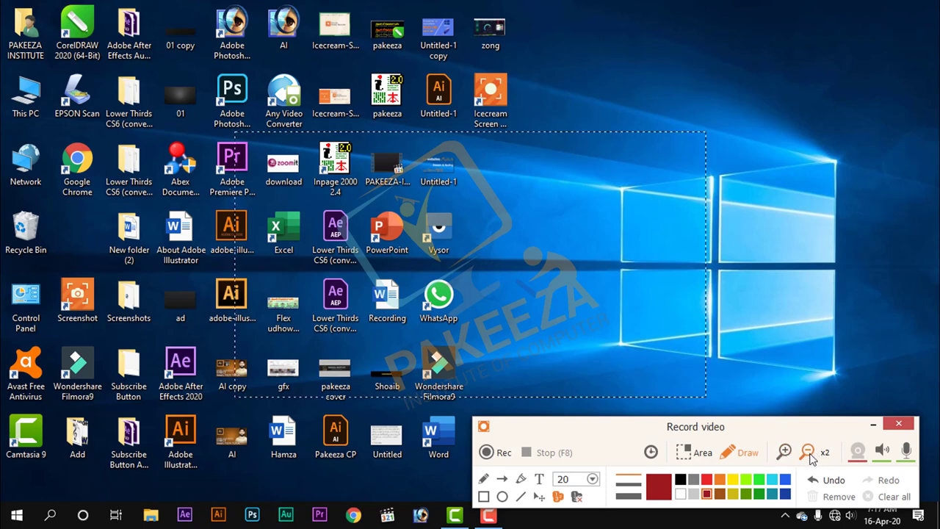
left_click(785, 453)
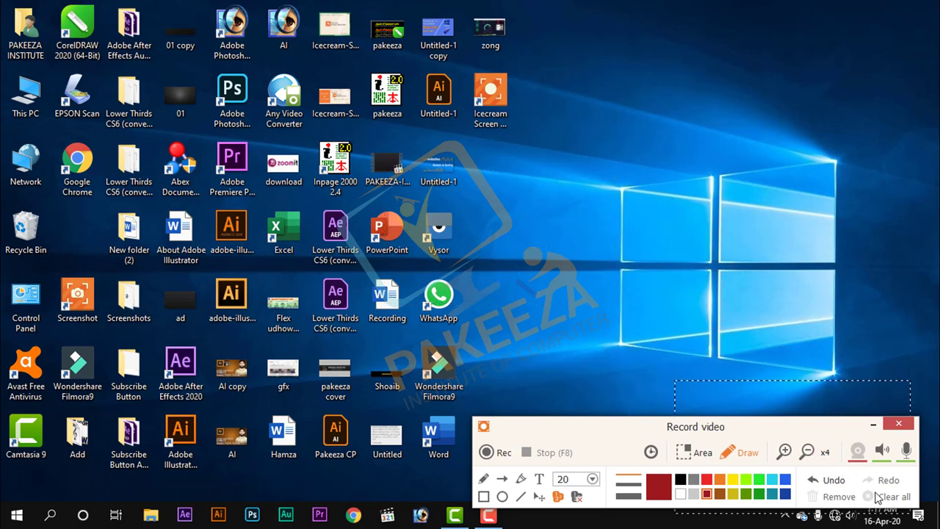
left_click(849, 486)
left_click(876, 498)
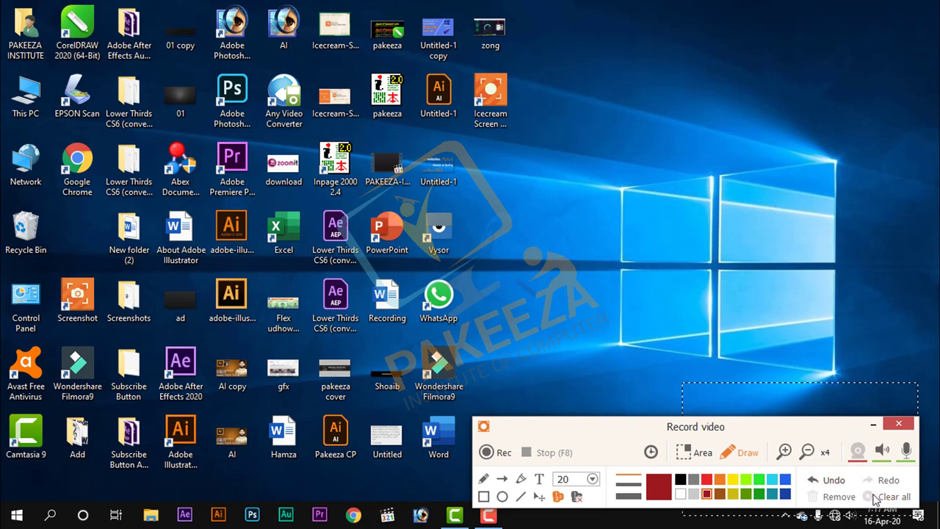
left_click(859, 451)
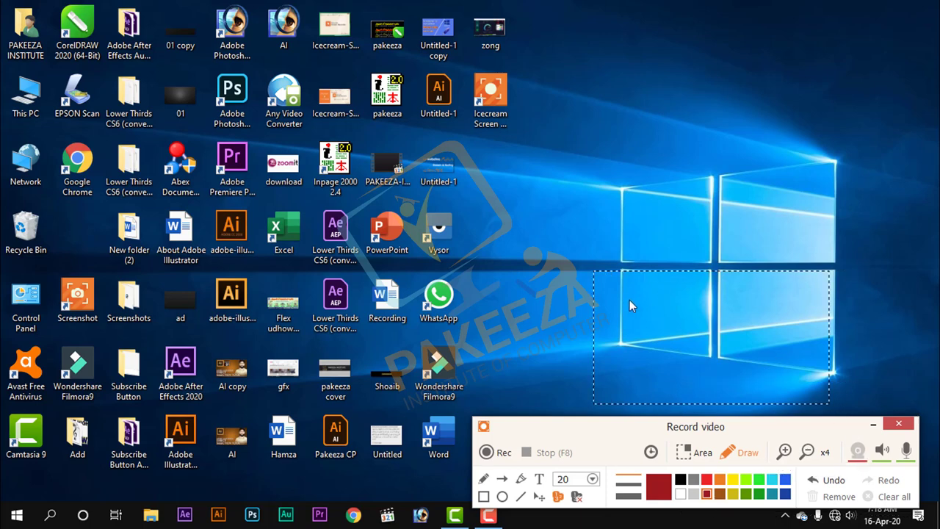
left_click_drag(682, 338, 798, 405)
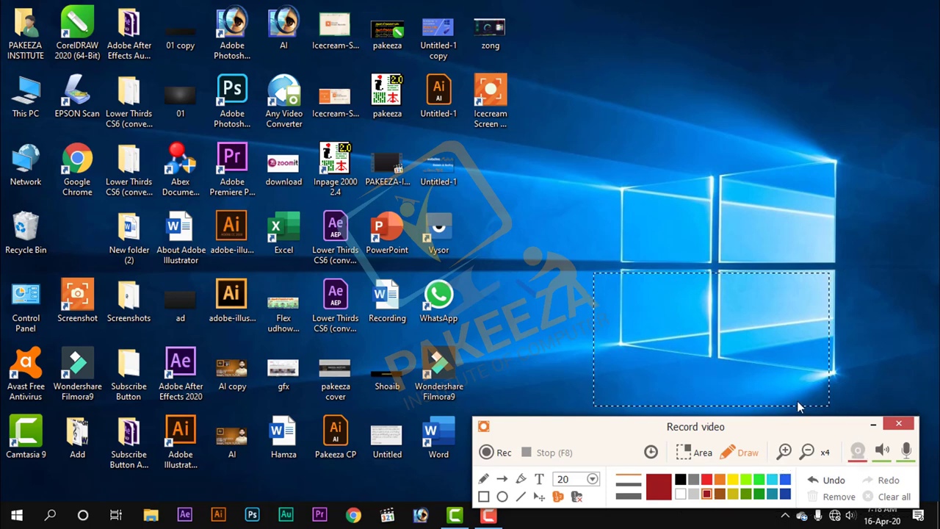
- Show the volume controls for the system sound and the microphone
left_click(881, 451)
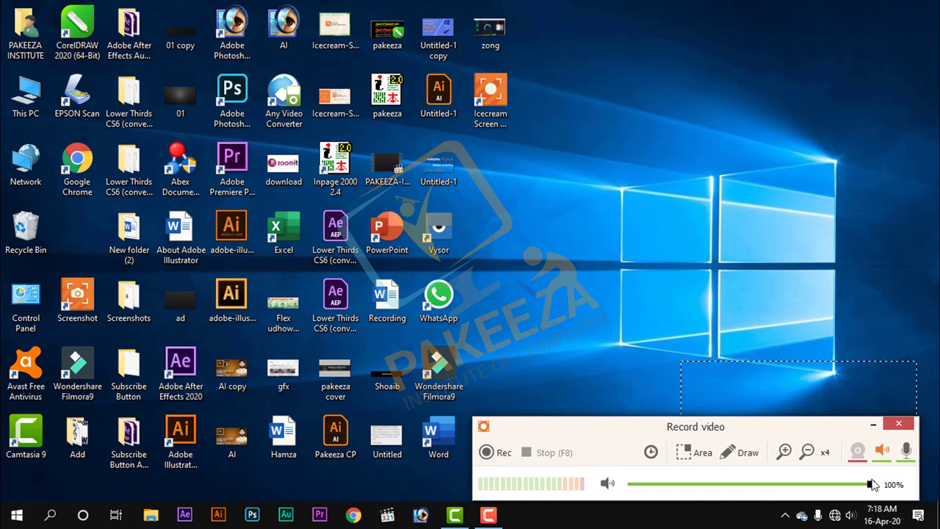
mouse_move(872, 490)
left_mouse_down()
mouse_move(823, 490)
mouse_move(876, 494)
left_mouse_up()
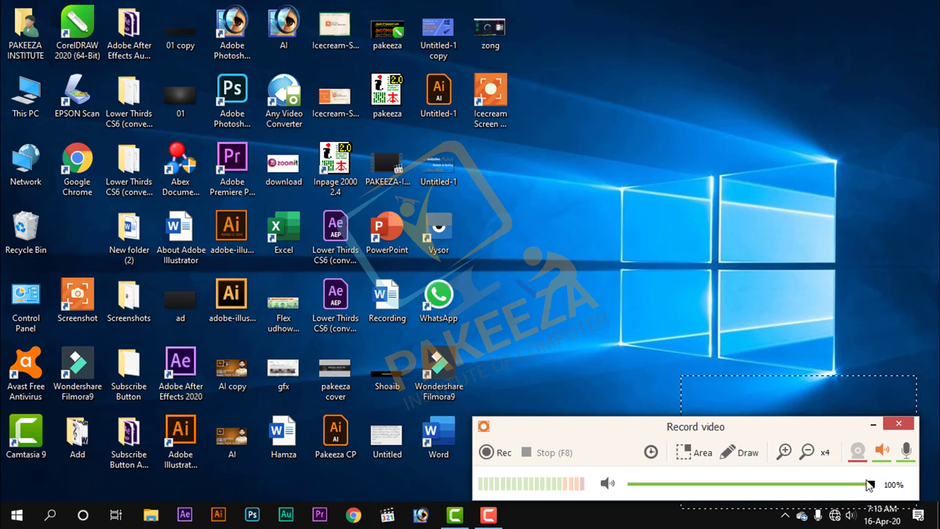
left_click_drag(717, 444, 664, 437)
left_click(908, 456)
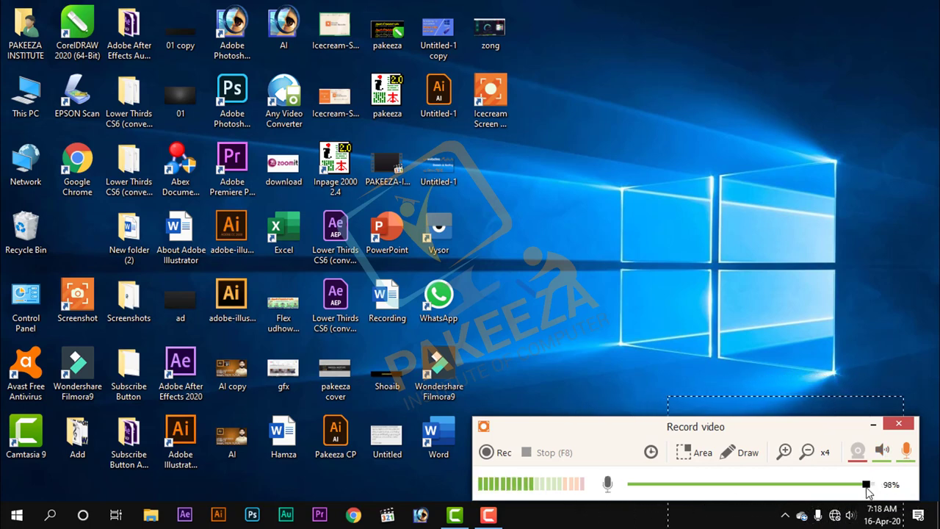
left_click_drag(868, 488, 867, 487)
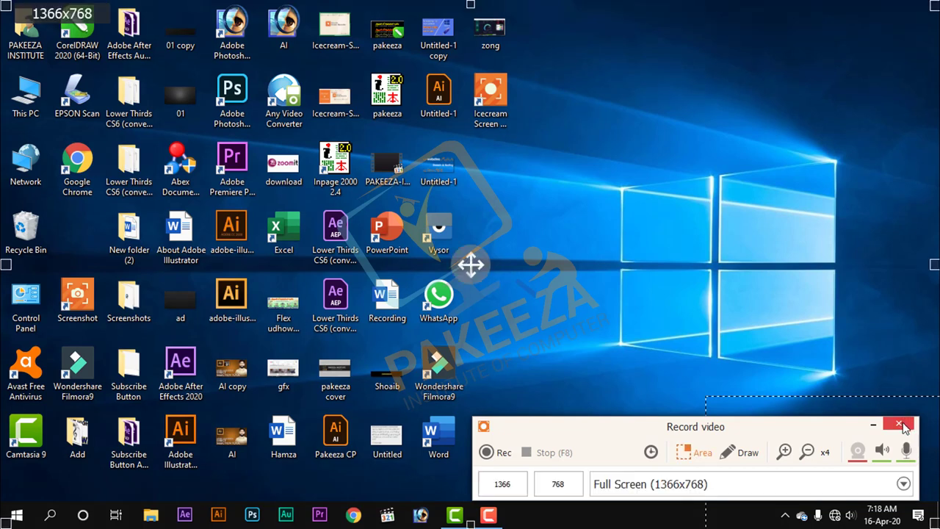
- Close the recording panel, try a video capture with area auto detection on the highlighted full screen, and close it again
left_click(902, 427)
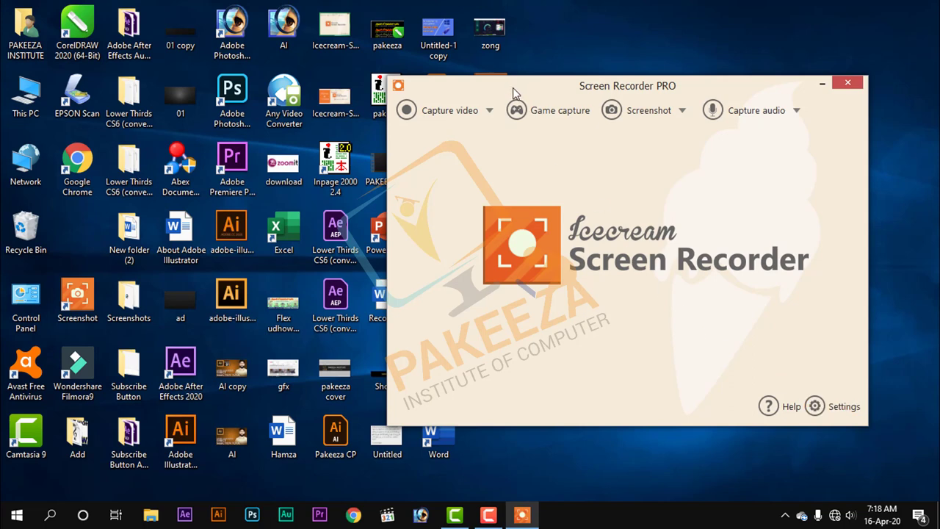
left_click_drag(513, 87, 526, 98)
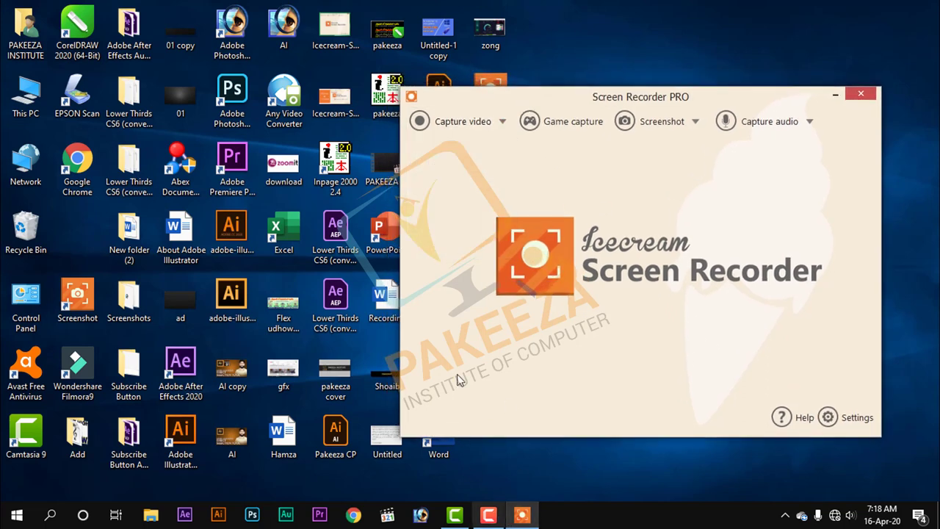
left_click(462, 121)
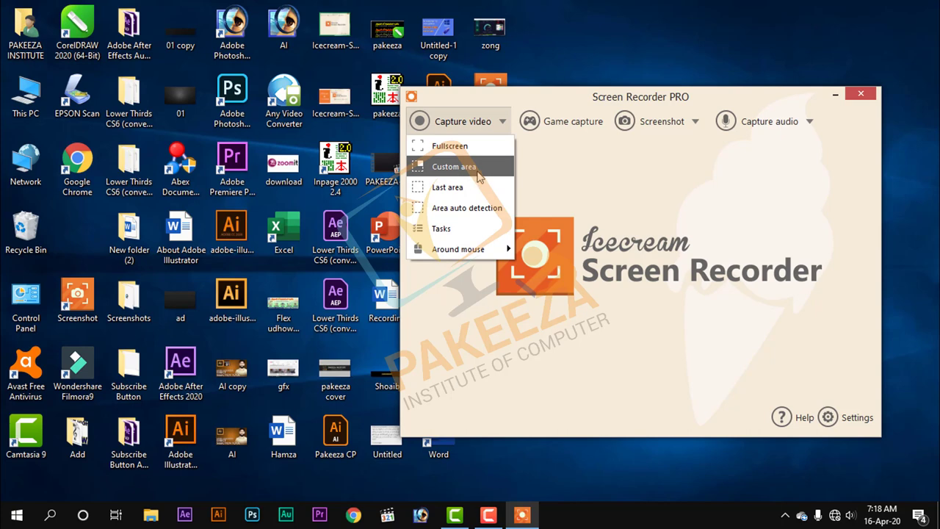
left_click(466, 210)
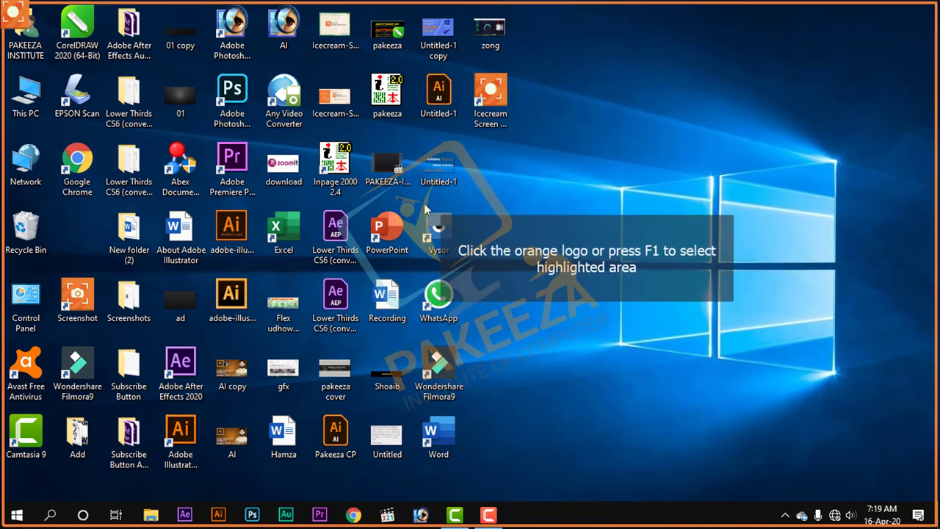
left_click(15, 21)
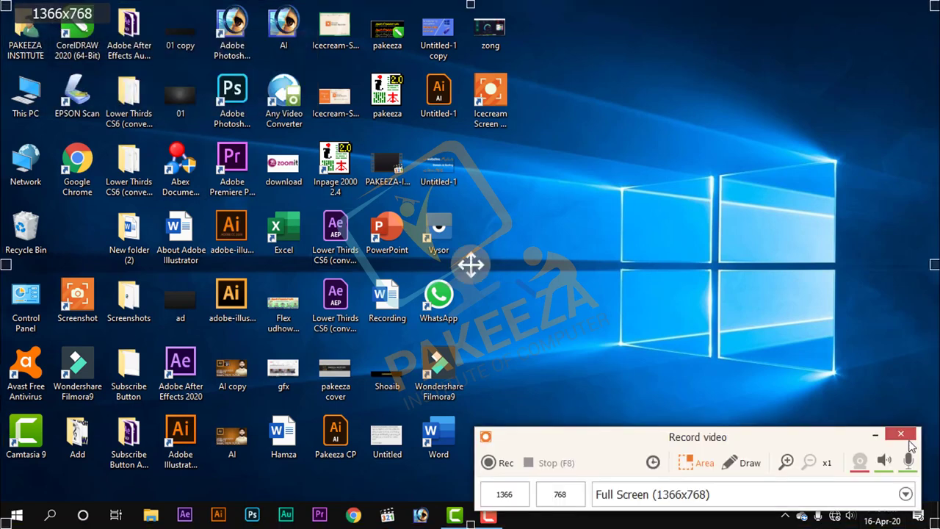
left_click(907, 494)
- Open the task list for scheduled video captures
left_click(485, 123)
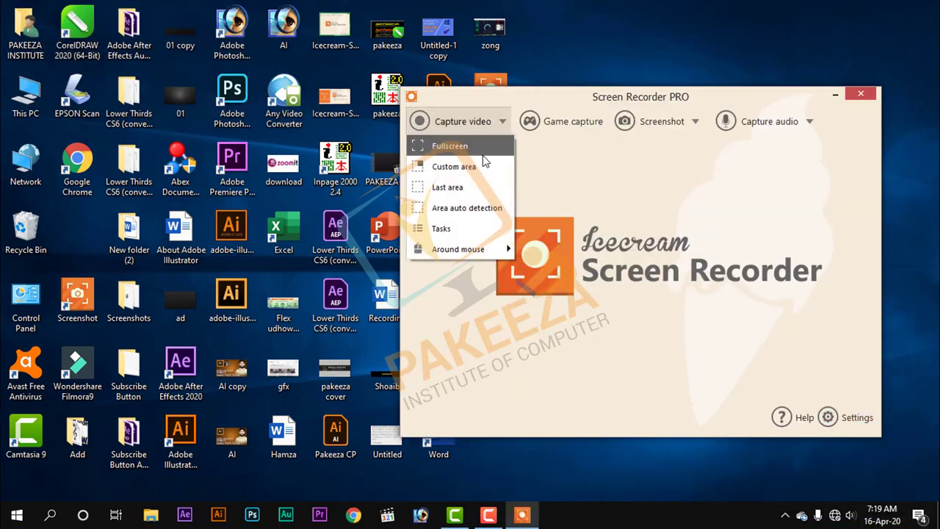
left_click(461, 247)
left_click(502, 121)
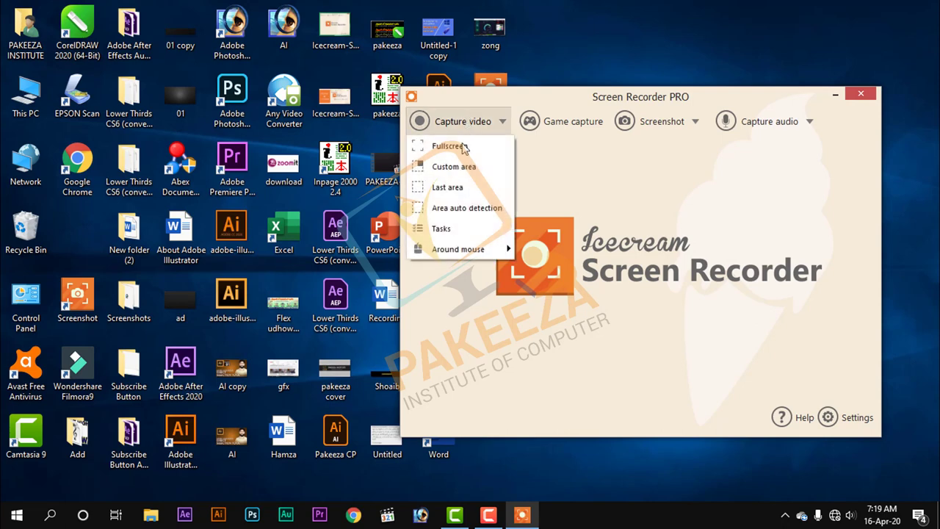
left_click(450, 229)
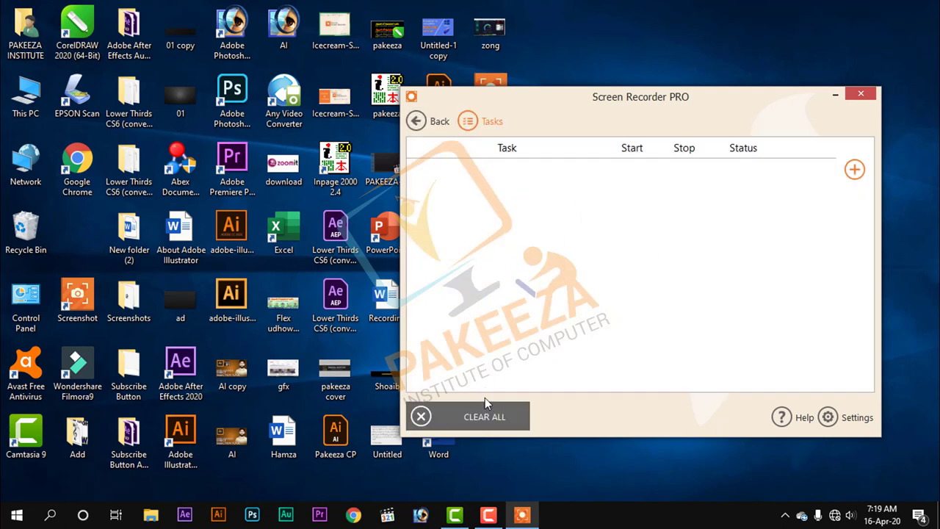
- Close and relaunch the Icecream Screen Recorder from the desktop, and return from the task list to the main view
left_click(867, 94)
left_click(509, 296)
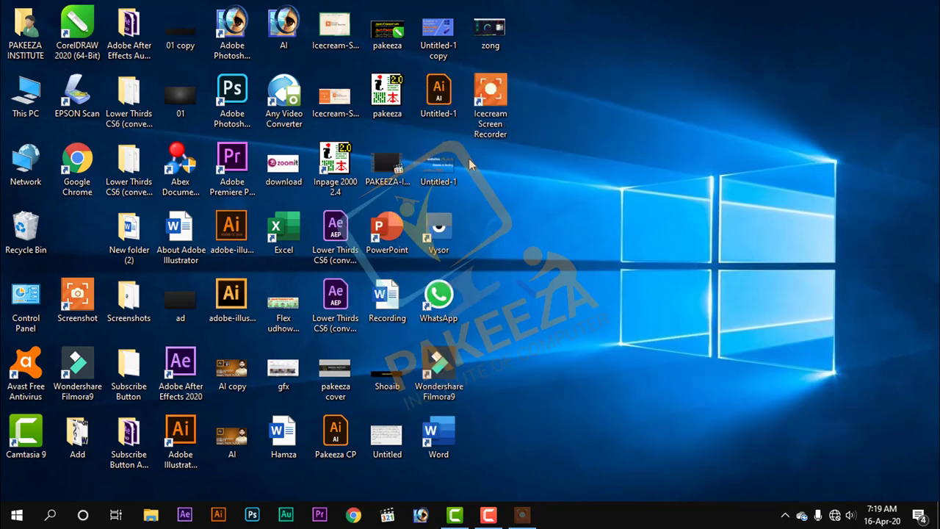
double_click(492, 95)
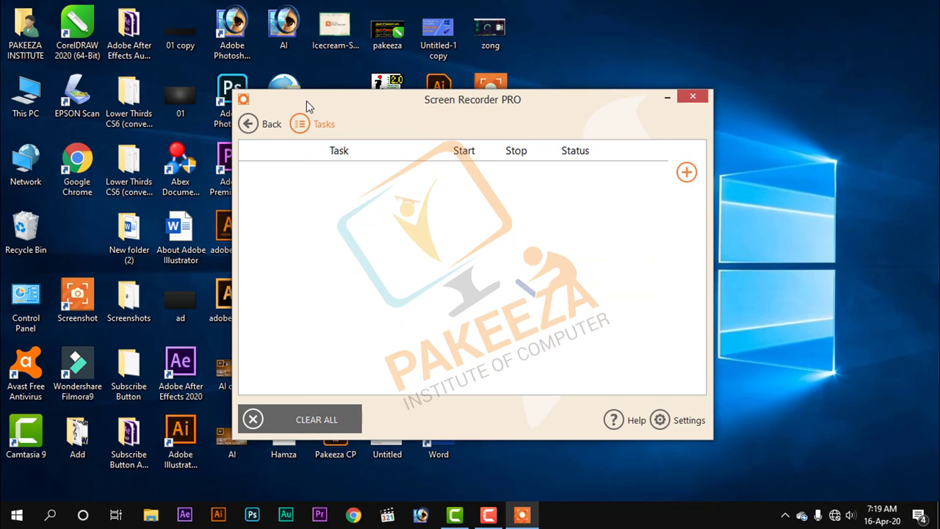
left_click_drag(306, 100, 374, 96)
left_click(317, 122)
left_click(317, 123)
left_click(372, 261)
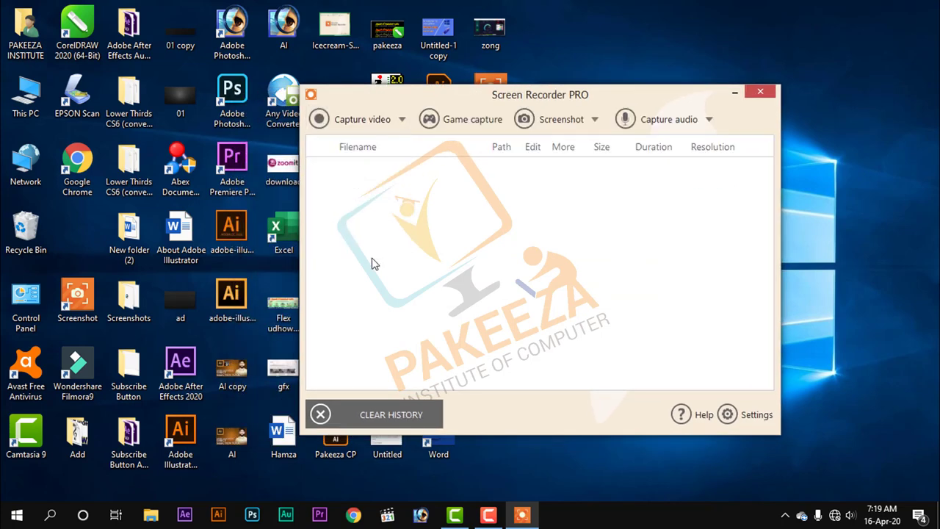
- Examine the frame size presets offered for video capture around the mouse, and close the list
left_click(328, 122)
left_click(363, 279)
left_click(333, 121)
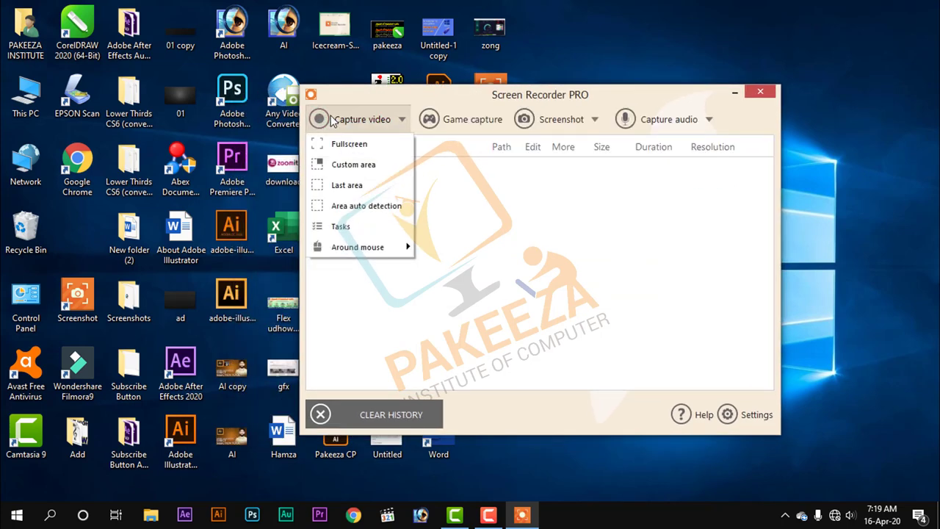
mouse_move(379, 256)
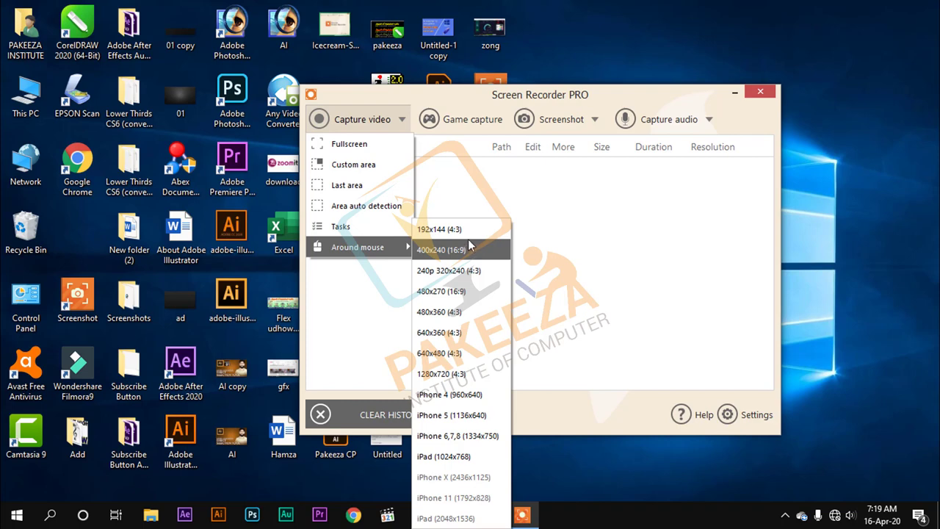
left_click(377, 118)
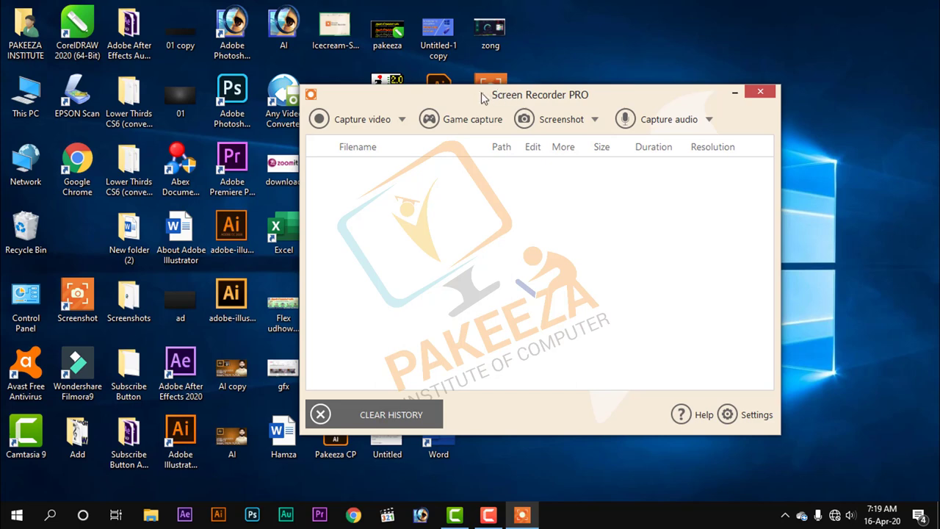
left_click_drag(482, 94, 572, 121)
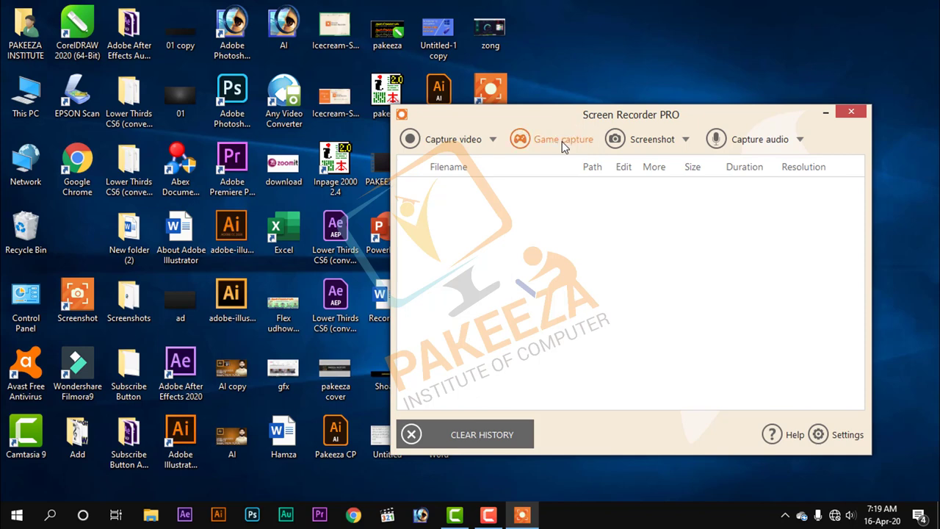
- Open the game capture mode, check its frame rate choices, and set the recording quality to High
left_click(562, 140)
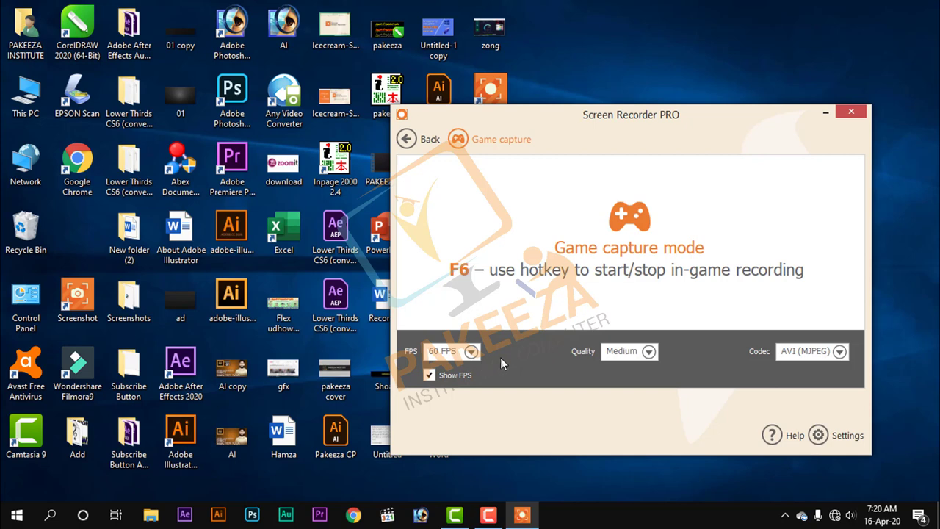
left_click(439, 356)
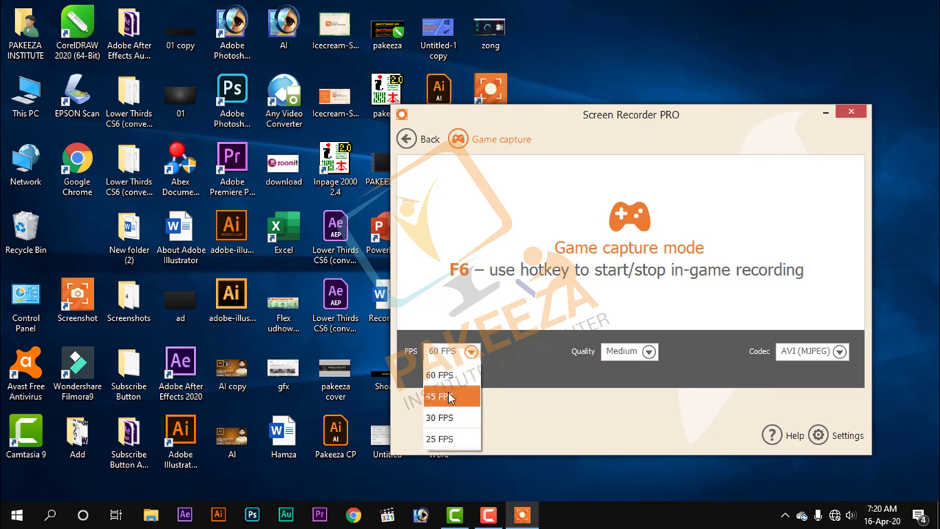
left_click(648, 370)
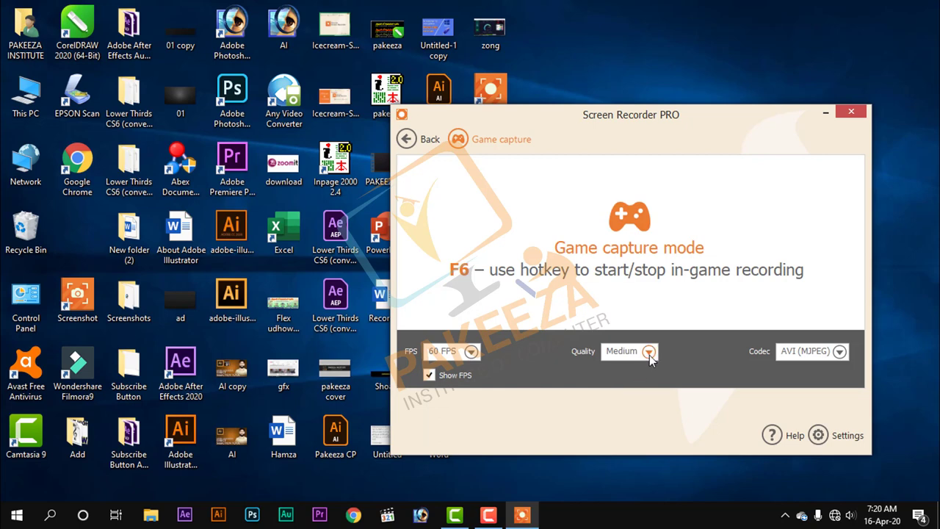
left_click(649, 352)
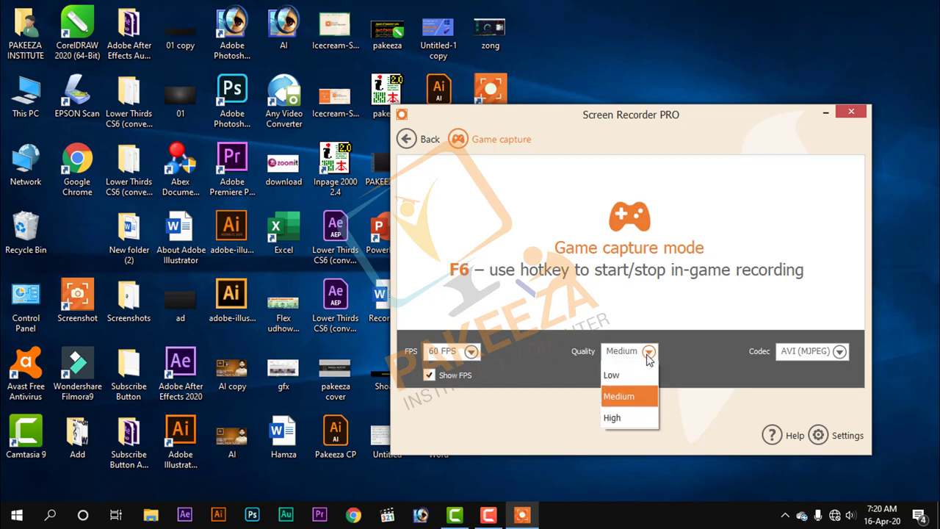
left_click(621, 420)
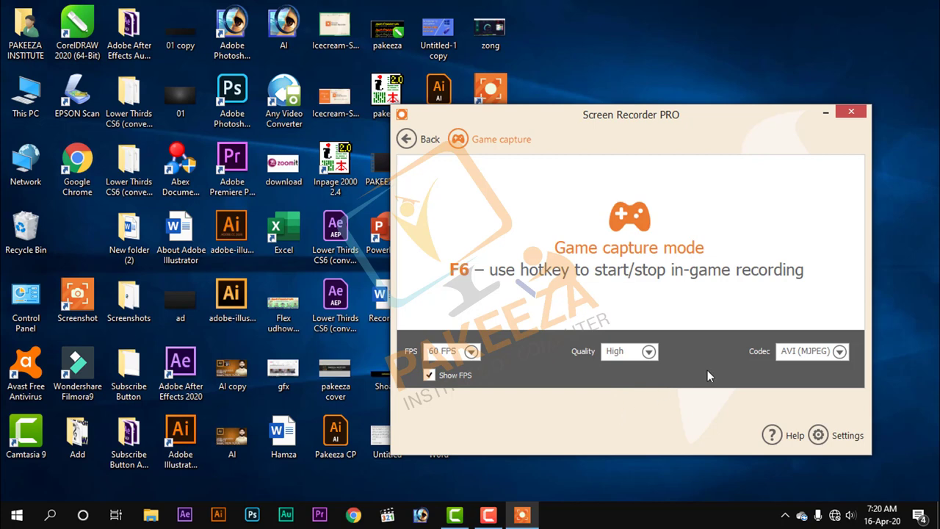
- Check the codec choices for game capture, and return to the main view
left_click(840, 352)
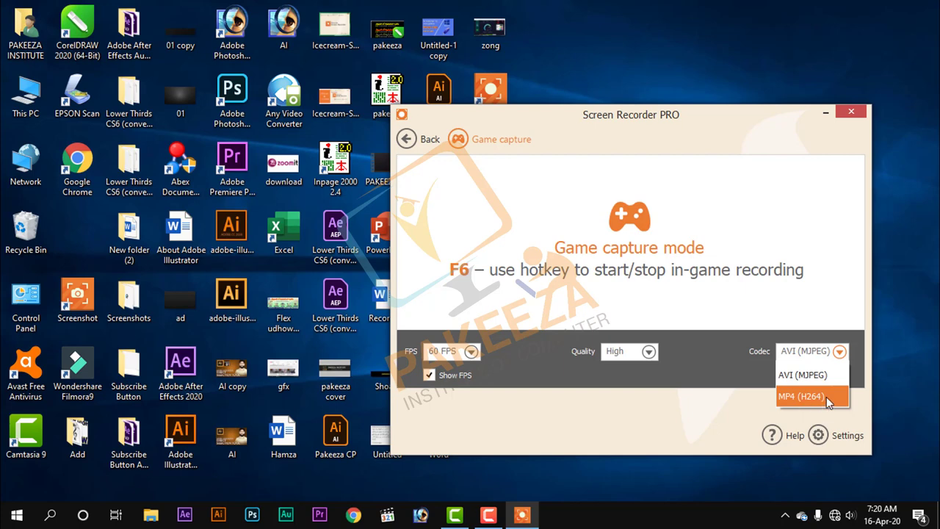
left_click(729, 371)
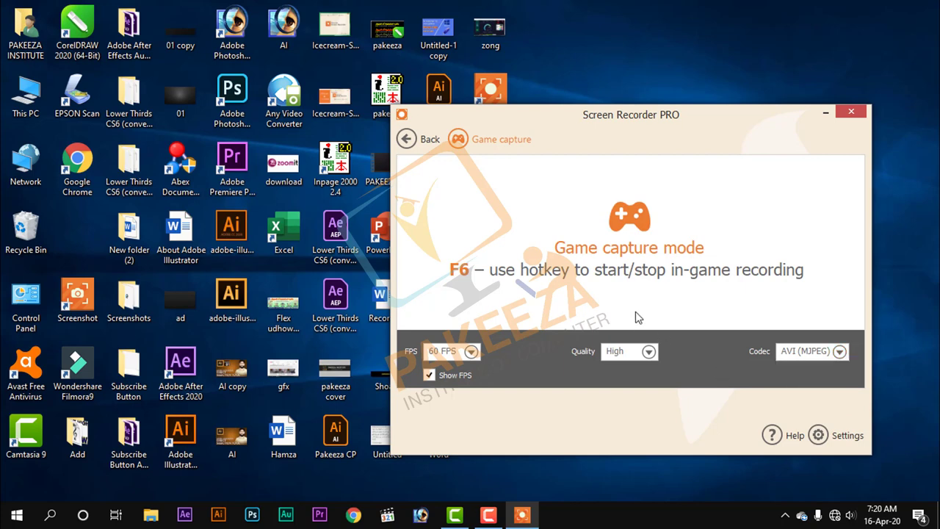
left_click(402, 142)
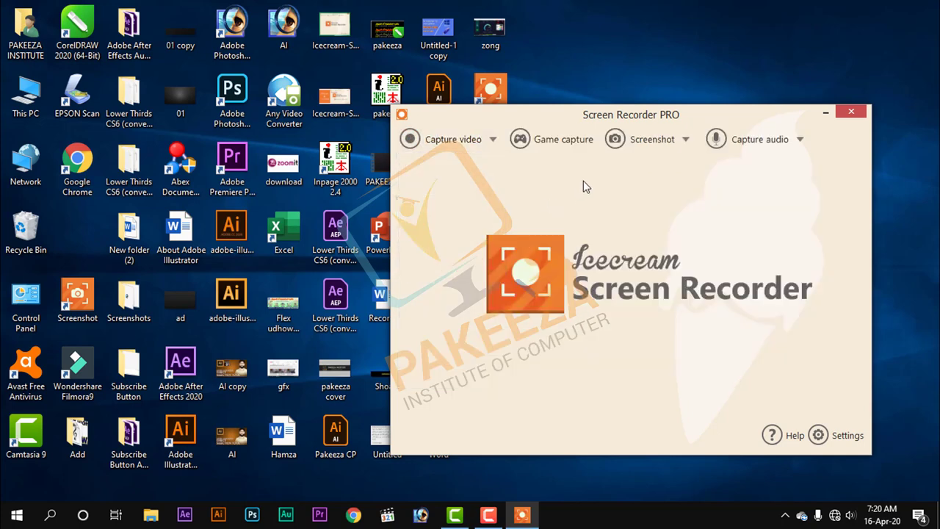
- Take a fullscreen screenshot at 1366x768 and save it under the proposed PNG filename
left_click(684, 139)
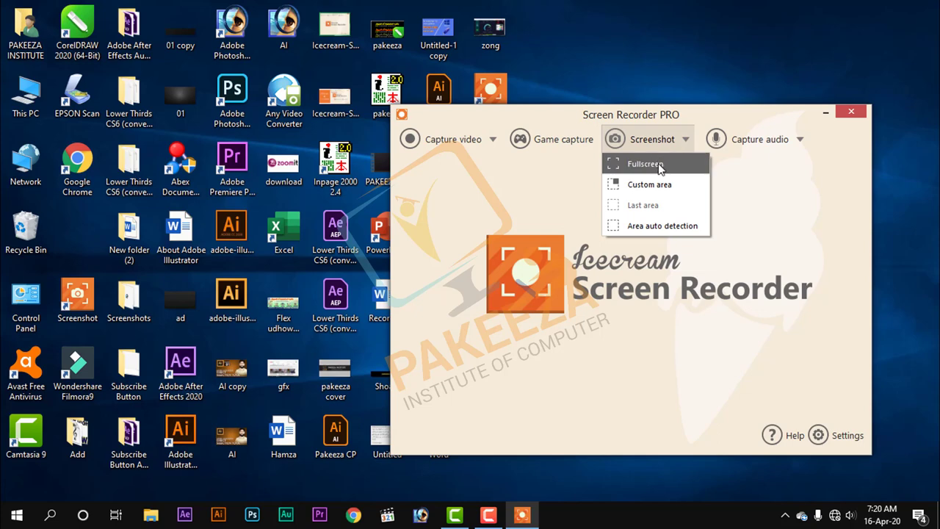
left_click(659, 167)
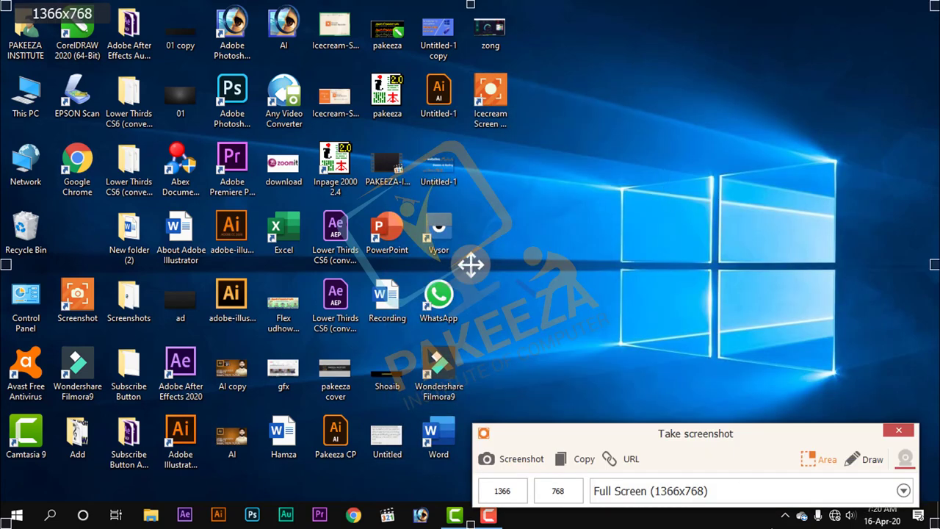
left_click(516, 459)
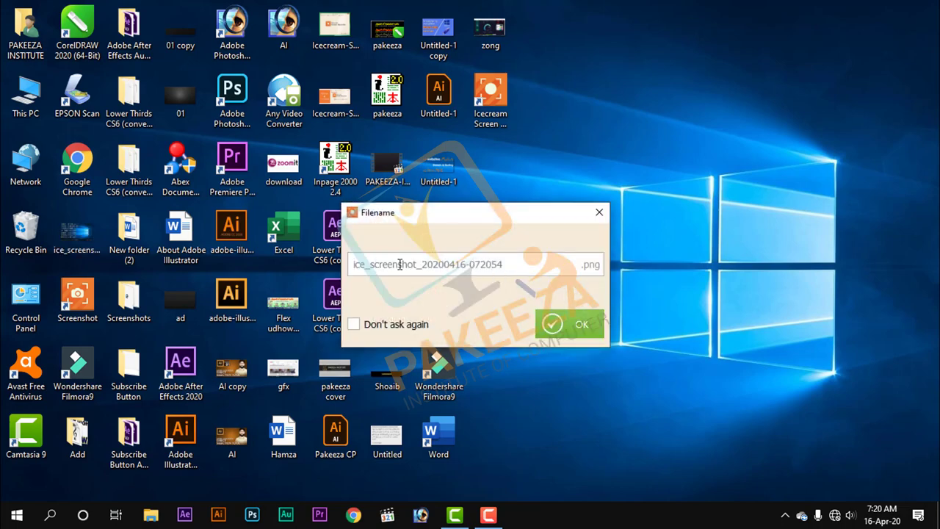
left_click(582, 324)
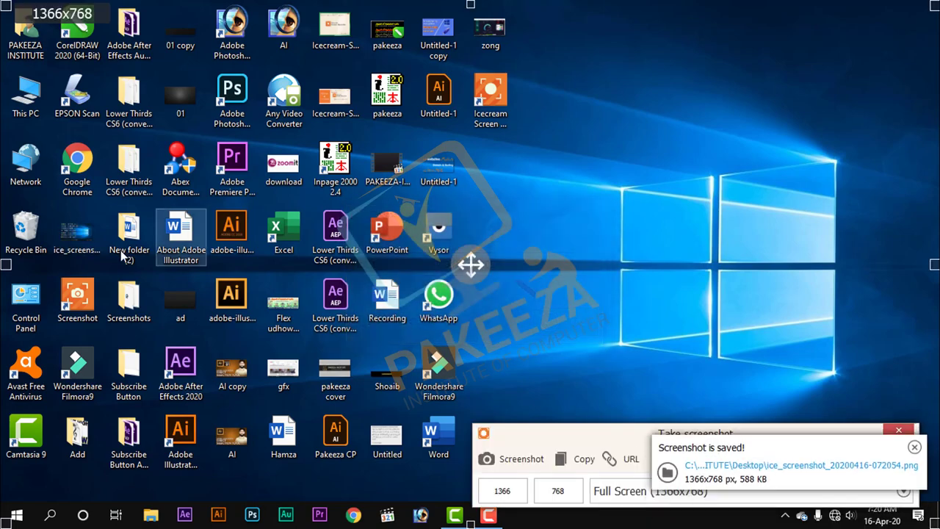
- View the saved screenshot from the desktop, and close the image viewer
double_click(78, 238)
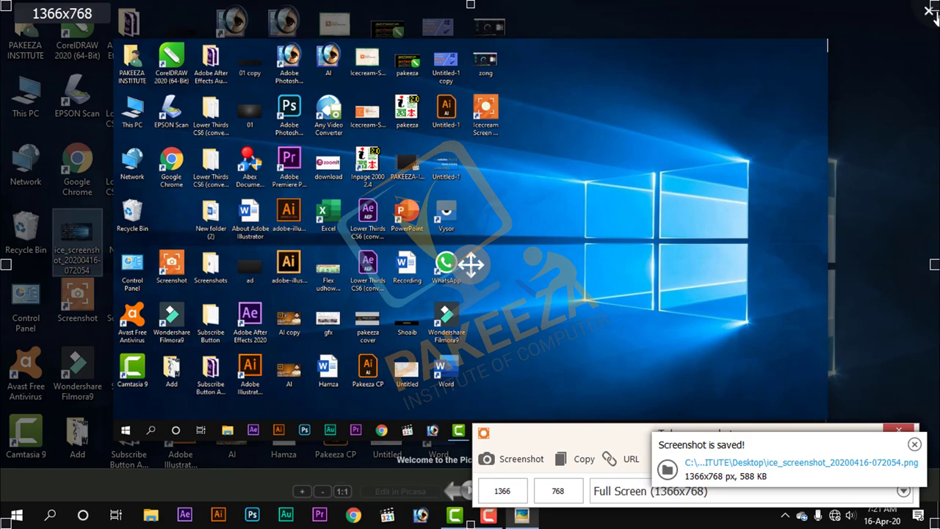
left_click(812, 316)
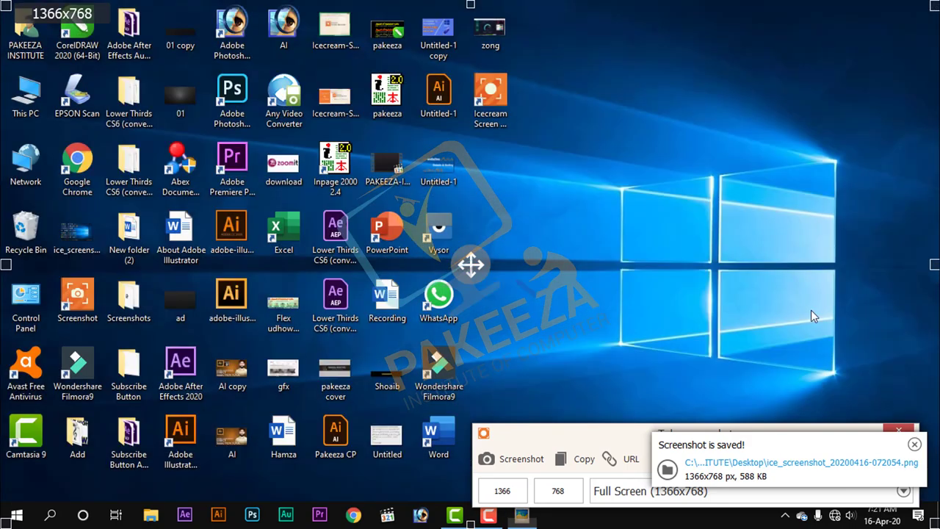
- Close the save notification and the screenshot panel, and delete the screenshot's entry from the capture history
left_click(915, 444)
left_click(900, 432)
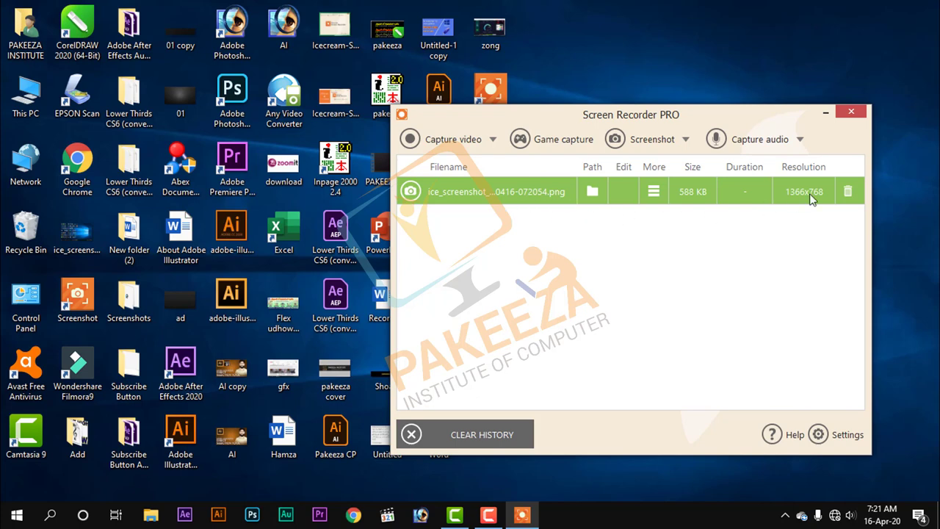
left_click(855, 194)
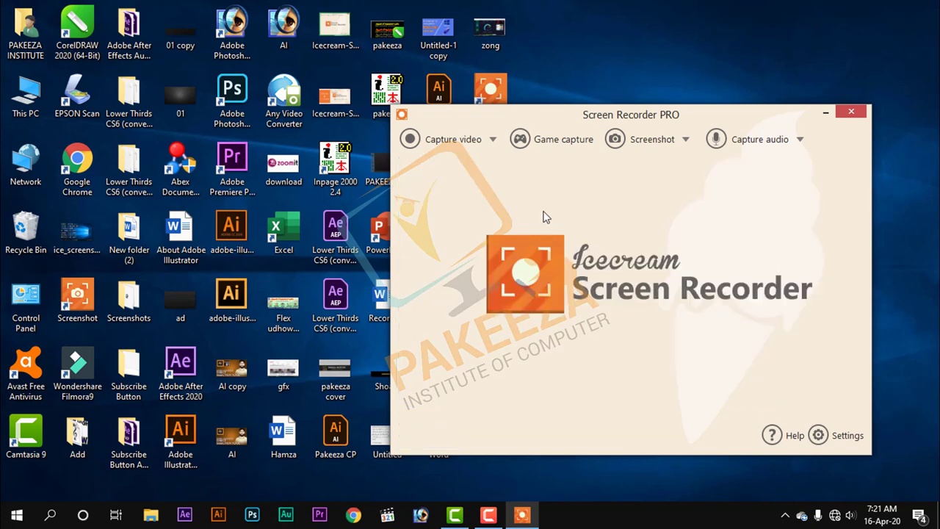
- Try a custom area screenshot by marking out a region of the desktop, and close it without capturing
left_click(671, 143)
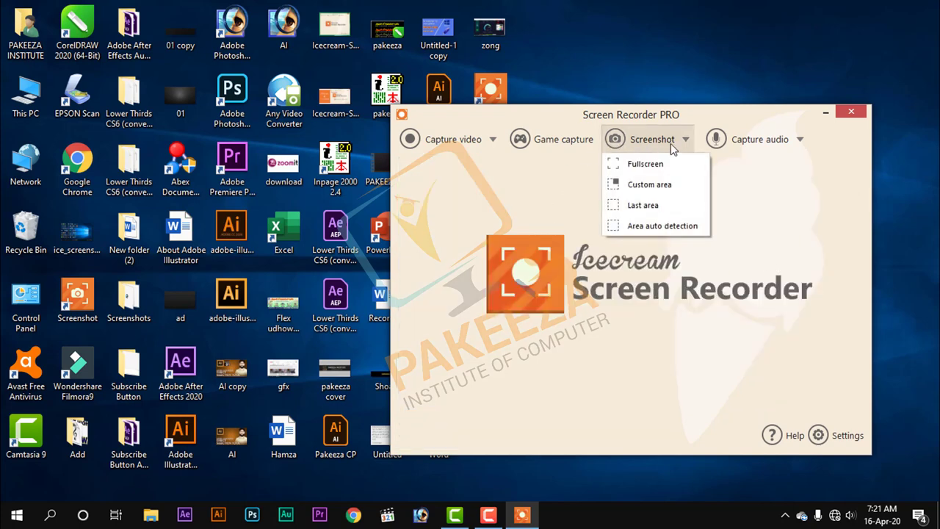
left_click(667, 185)
left_click_drag(563, 90, 844, 396)
left_click(802, 426)
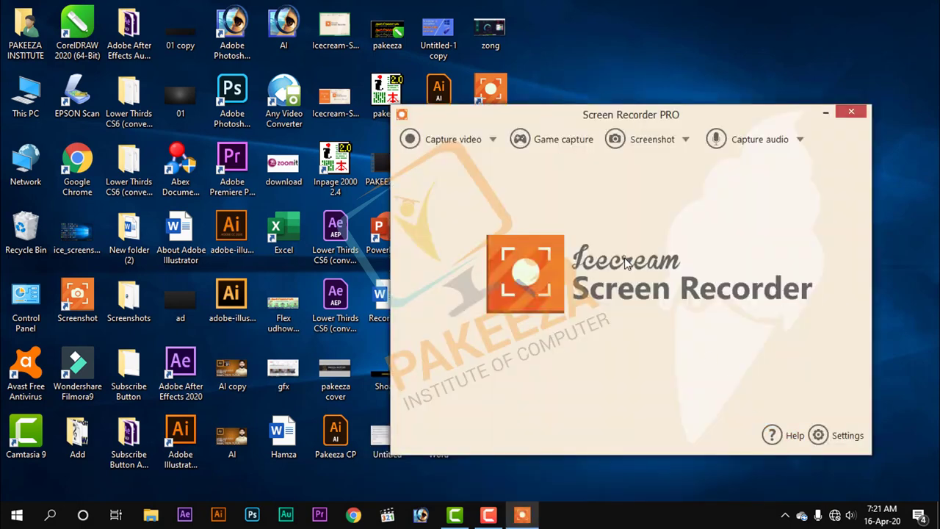
- Compare the area options offered for screenshots with those offered for video capture
left_click(652, 145)
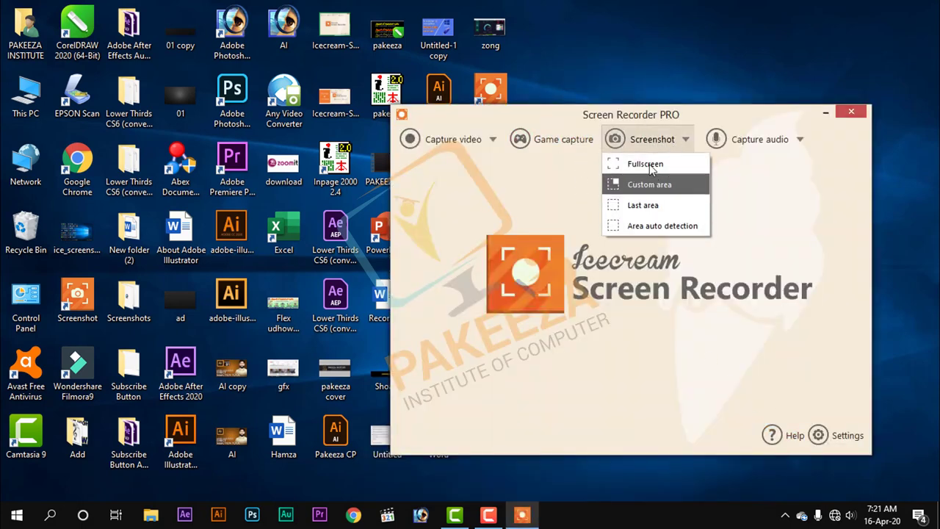
left_click(641, 205)
left_click(493, 139)
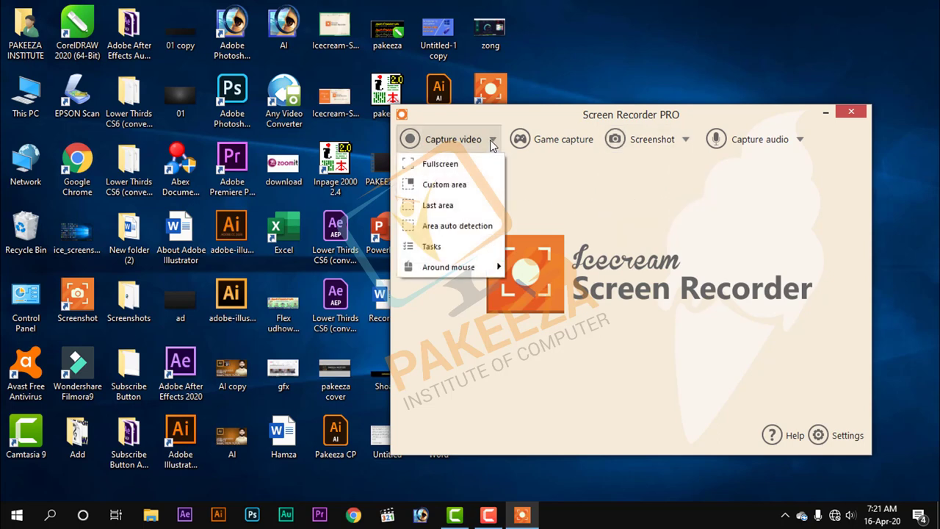
left_click(547, 182)
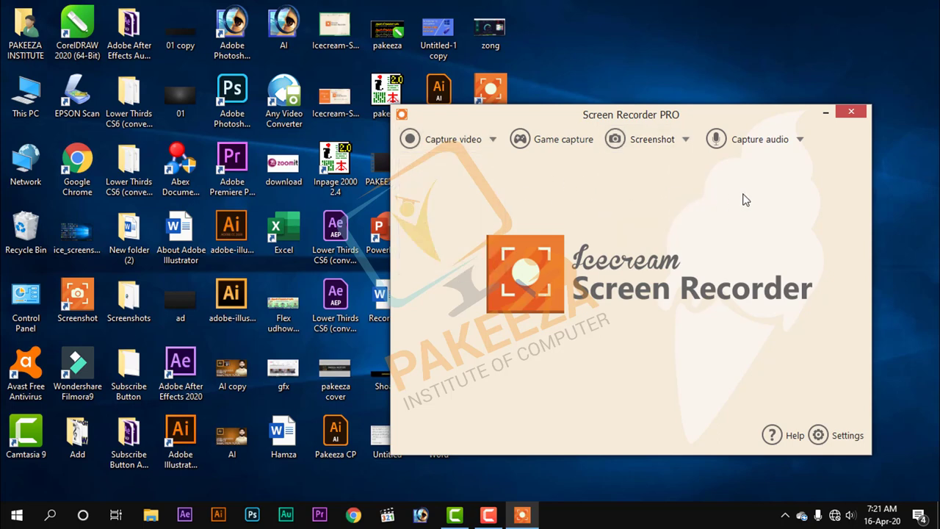
left_click(681, 147)
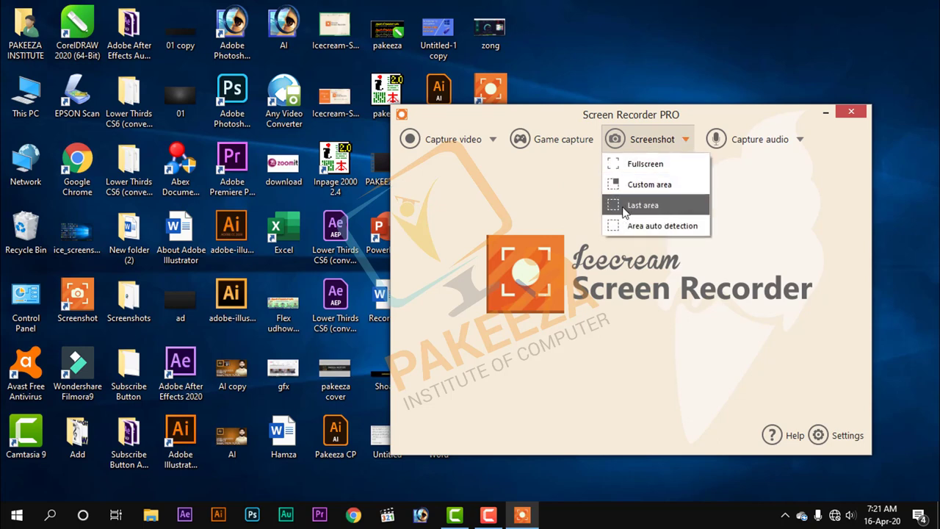
left_click(524, 189)
left_click(437, 151)
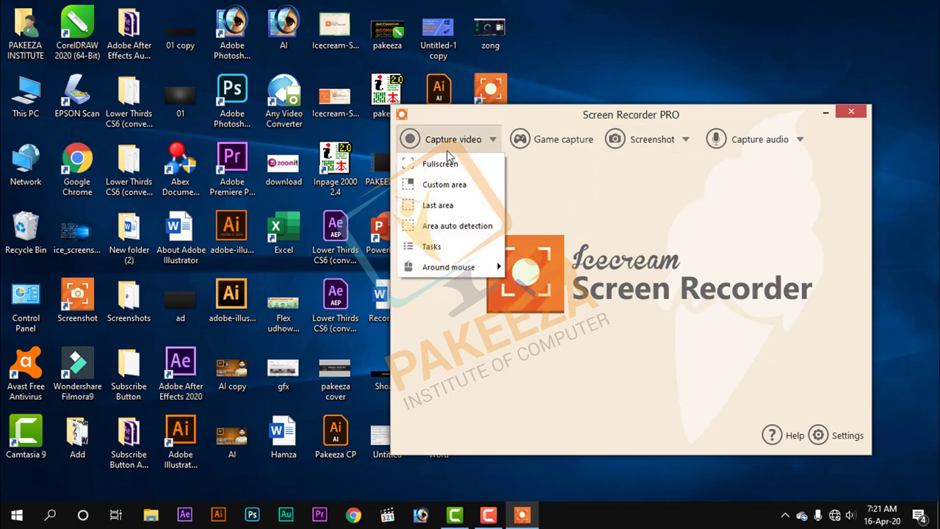
left_click(683, 204)
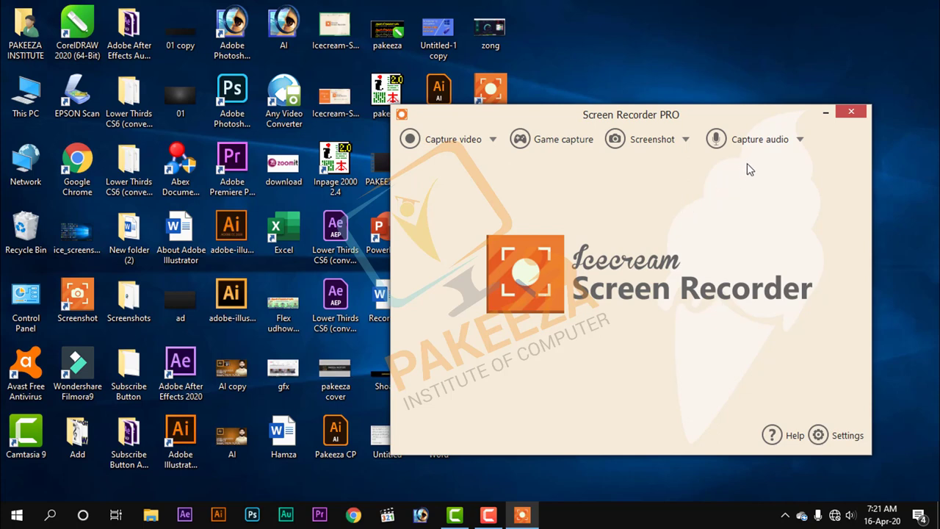
- Examine the bitrate options offered for audio capture
left_click(800, 146)
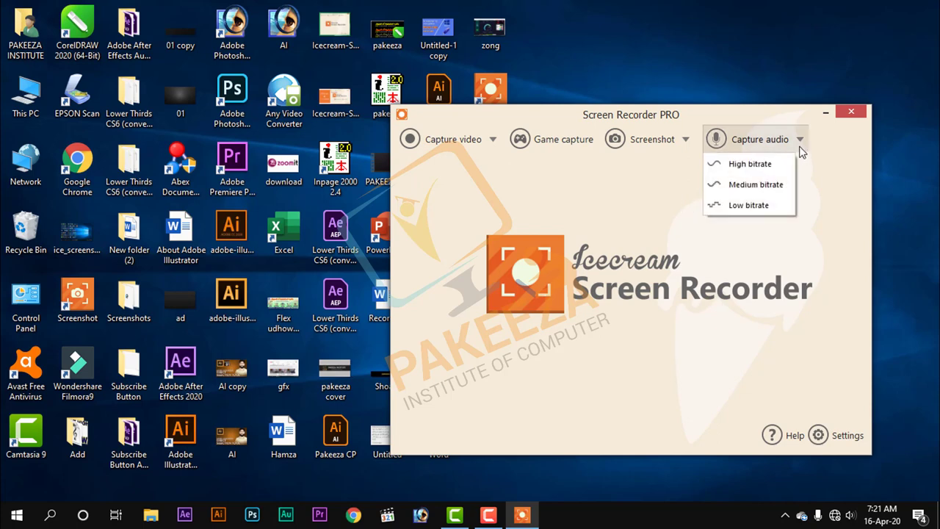
left_click(829, 169)
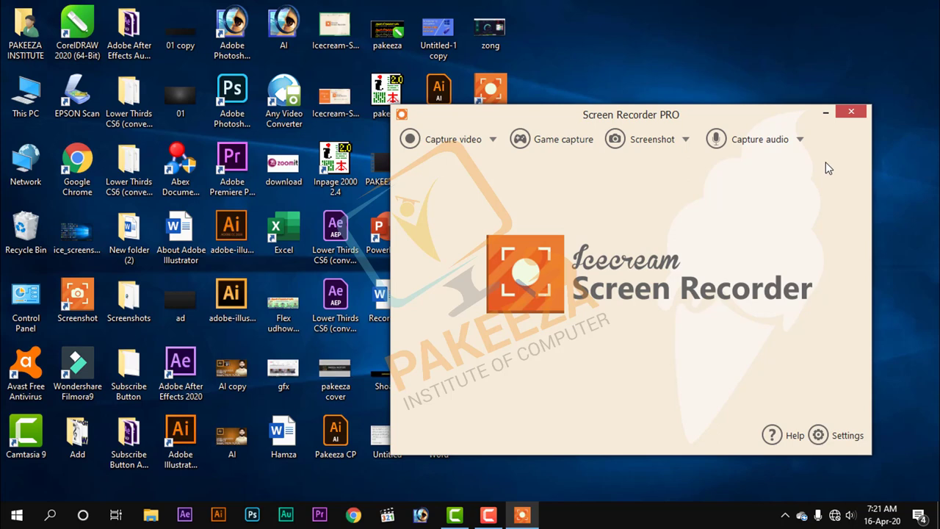
left_click(800, 141)
left_click(814, 147)
- Open the audio recording panel at high bitrate, reposition it on the desktop, and close it without recording
left_click(801, 139)
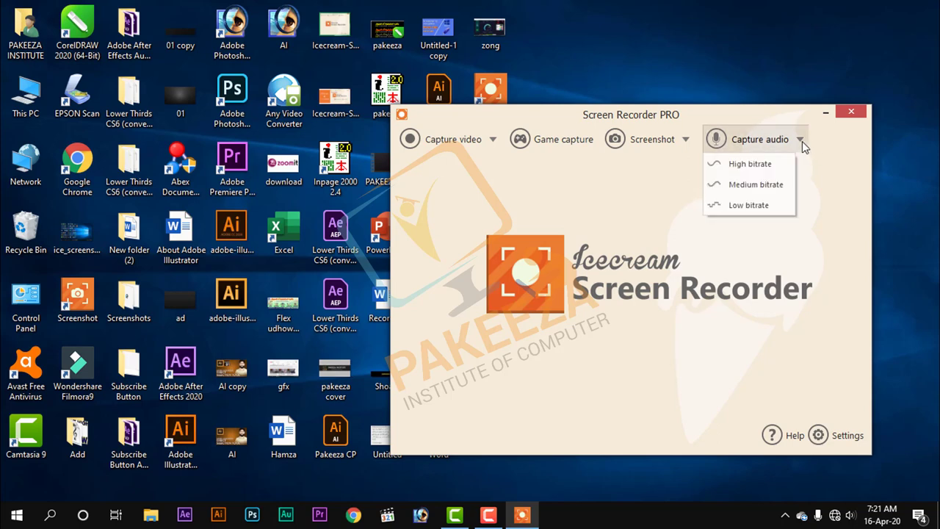
left_click(752, 166)
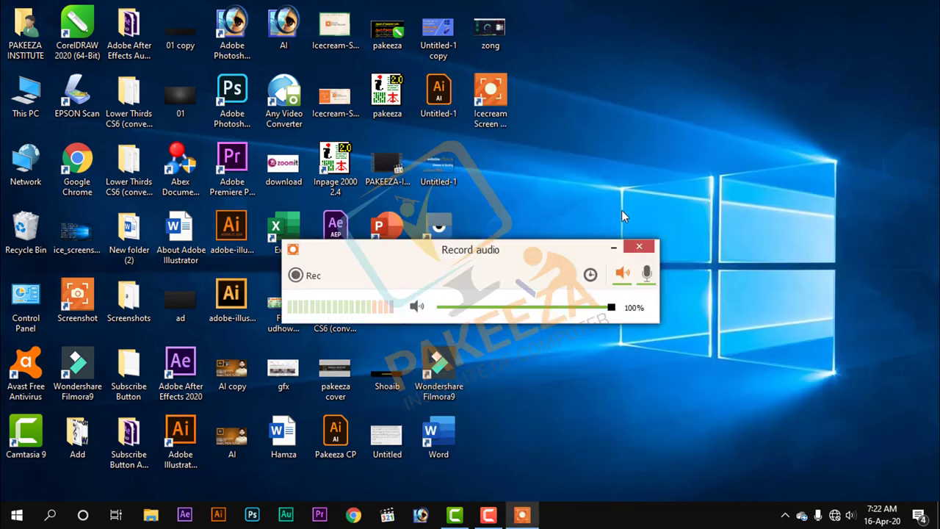
left_click_drag(556, 259, 693, 272)
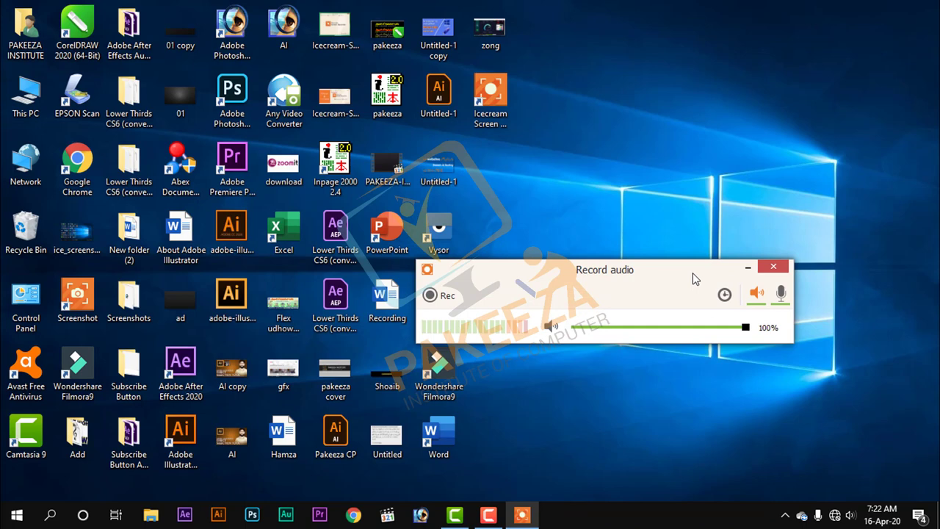
left_click(783, 268)
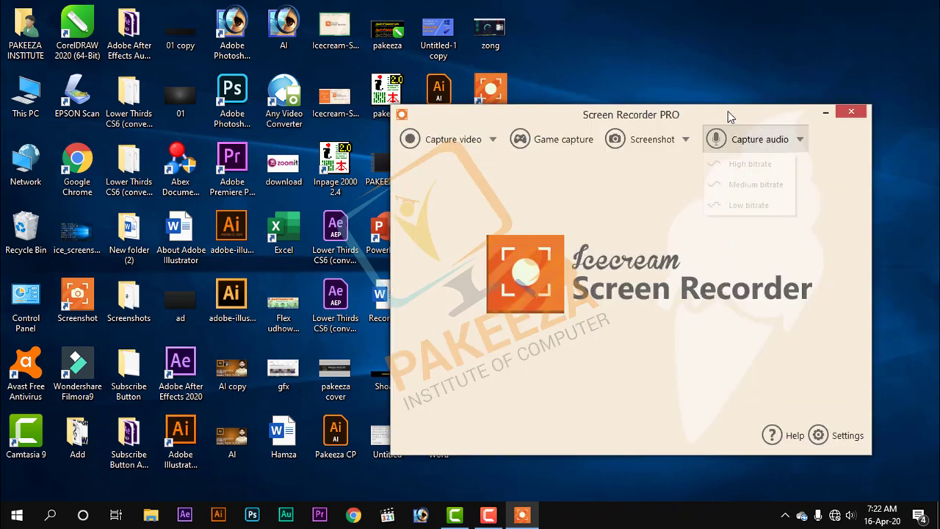
- Open the system settings, reposition the window, and check the available screenshot formats without changing the selection
left_click(845, 436)
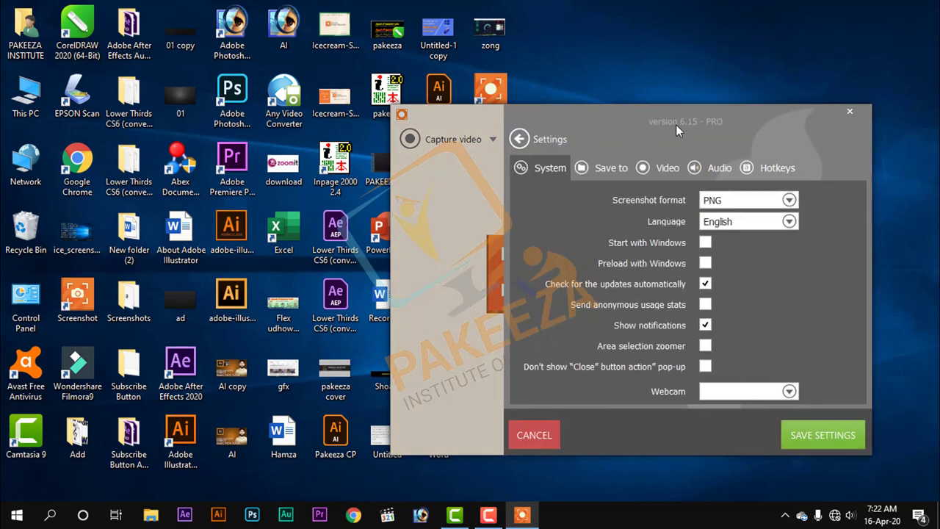
left_click_drag(659, 111, 600, 105)
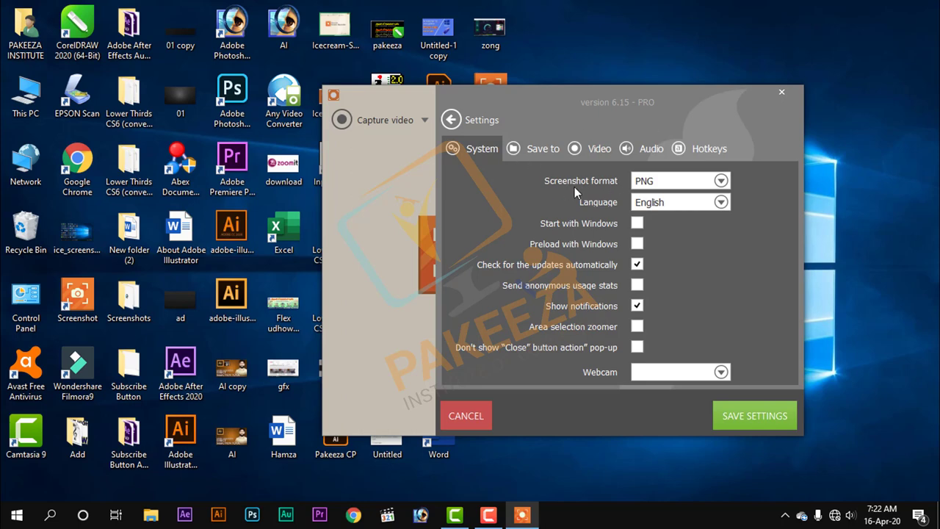
left_click(706, 183)
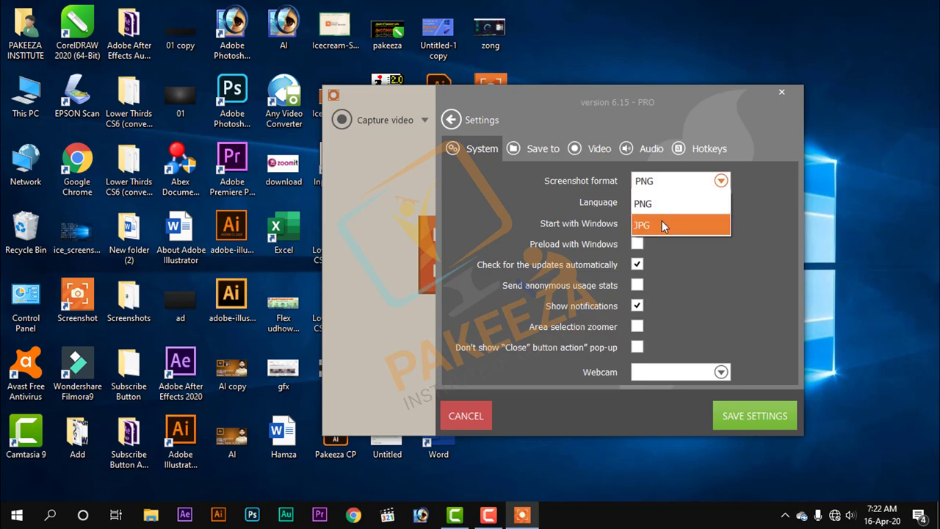
left_click(708, 253)
- Browse the full list of interface languages in the system settings and close it without choosing another language
left_click(684, 205)
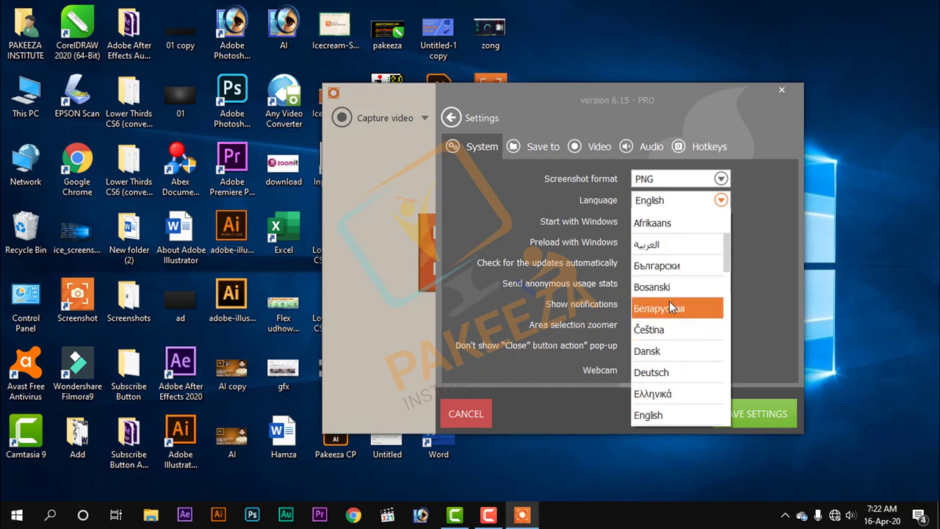
scroll(669, 301, "down", 3)
scroll(669, 309, "down", 4)
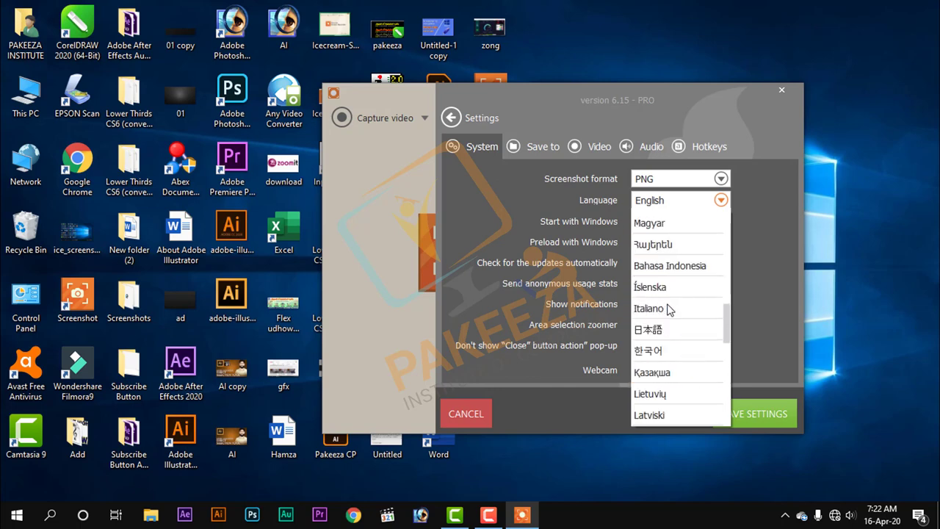
scroll(671, 309, "down", 6)
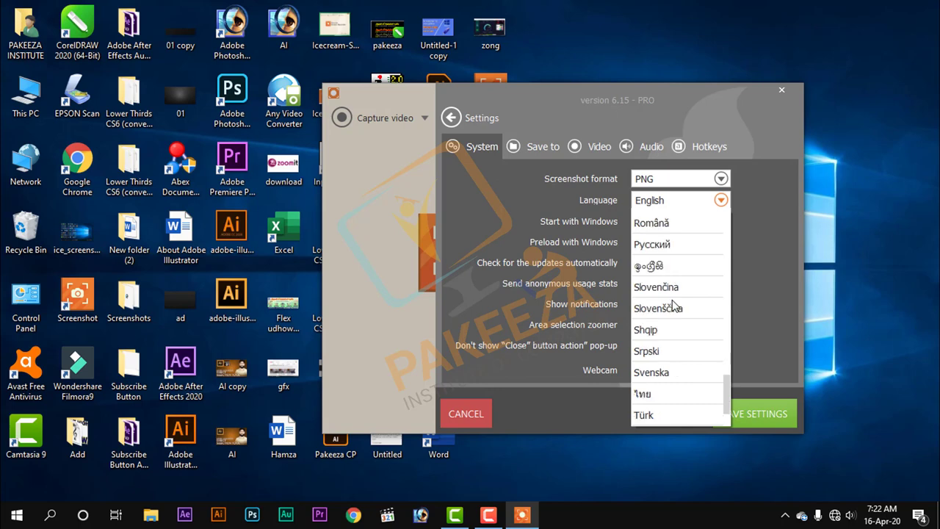
scroll(672, 306, "down", 3)
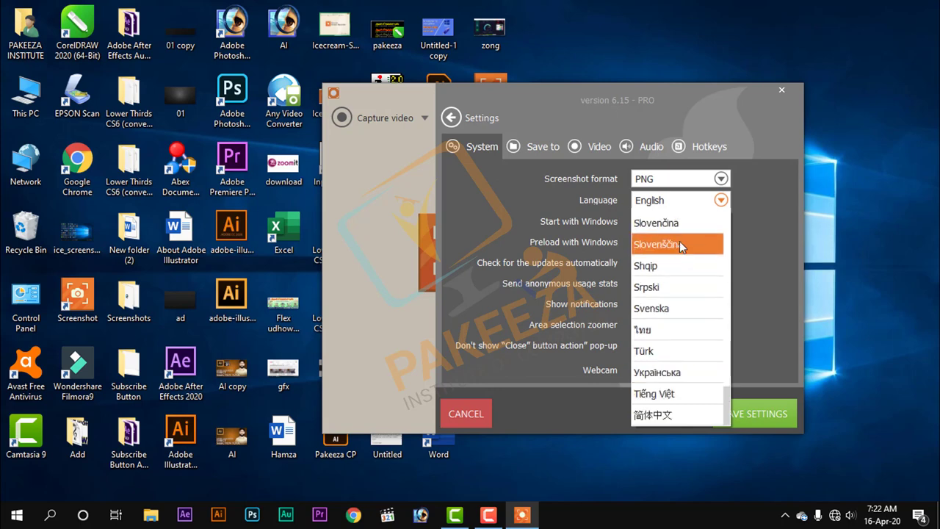
left_click(753, 233)
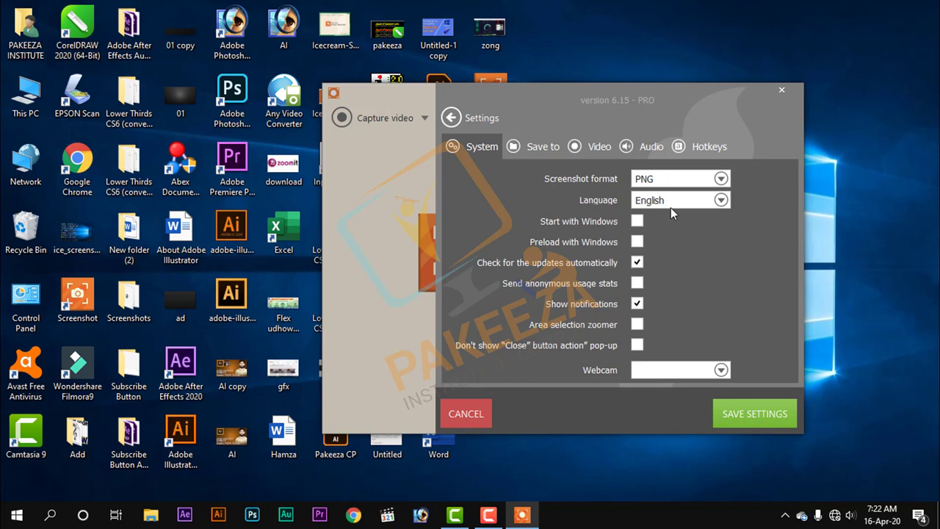
- Switch Start with Windows on and back off, and view the save locations and file size limits
left_click(637, 221)
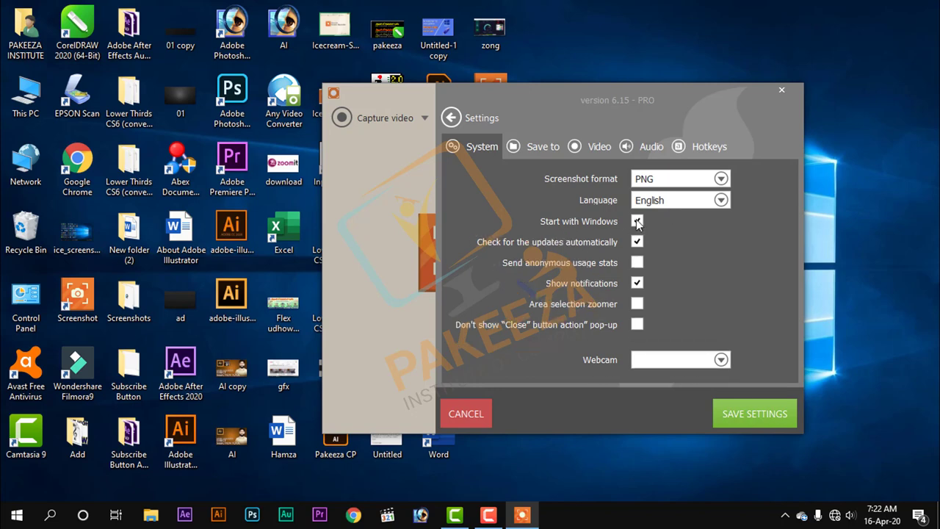
left_click(636, 222)
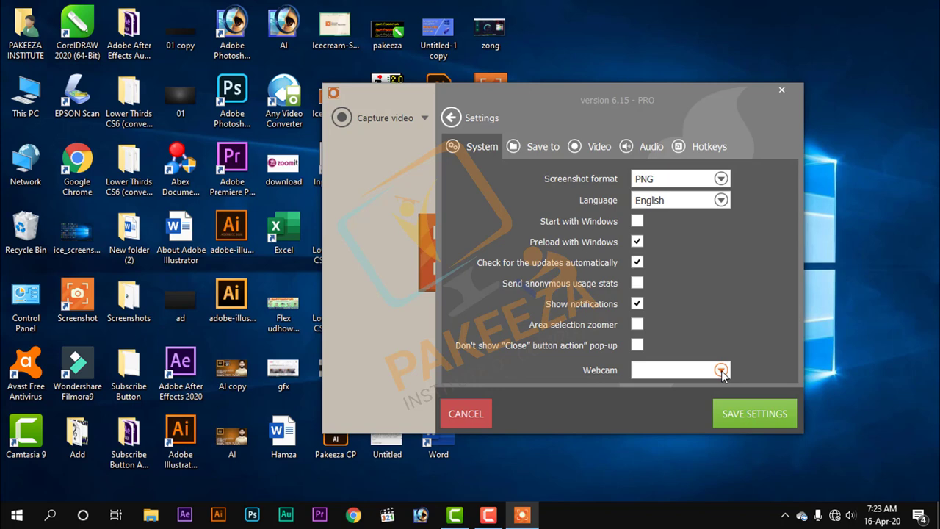
left_click(535, 149)
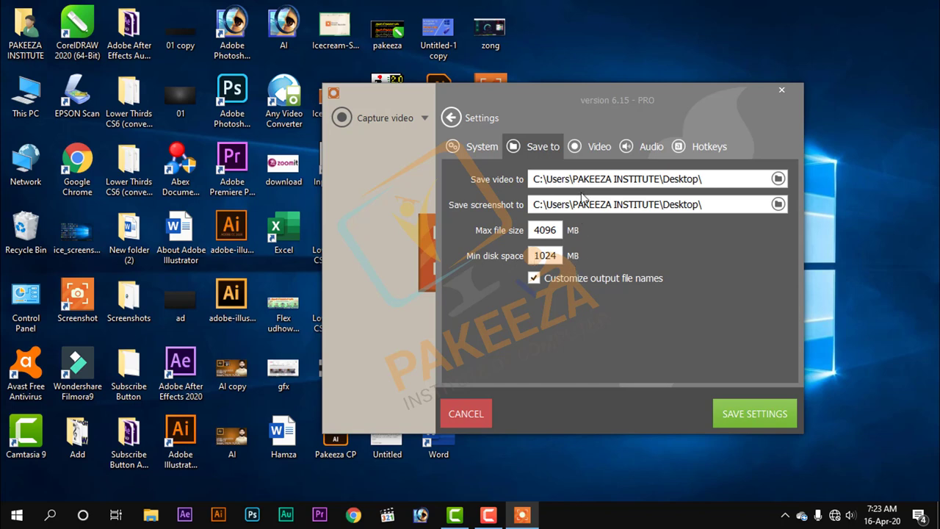
- Examine the output formats offered in the video settings without choosing another format
left_click(598, 148)
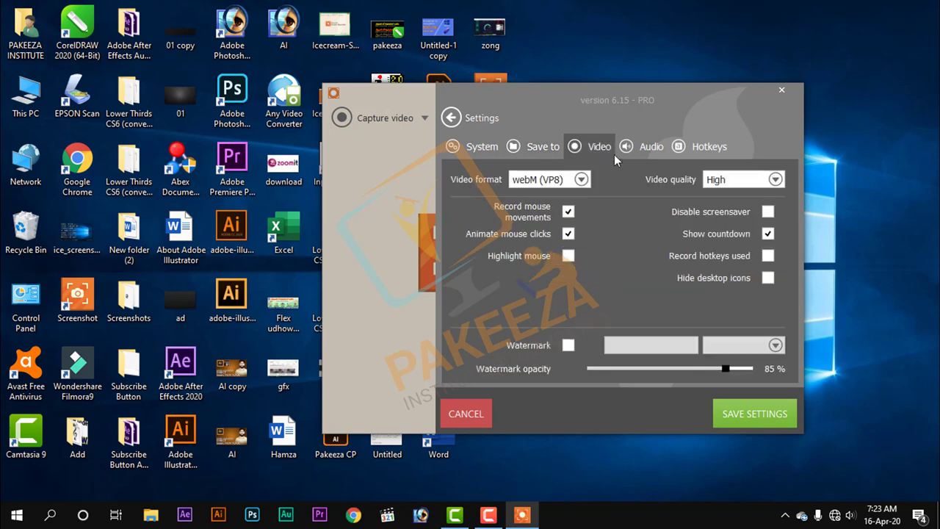
left_click(581, 180)
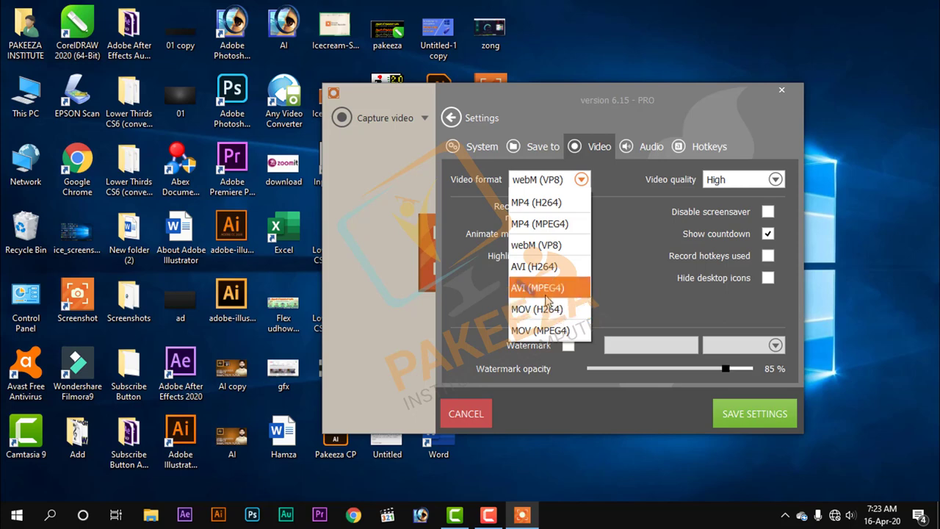
left_click(612, 256)
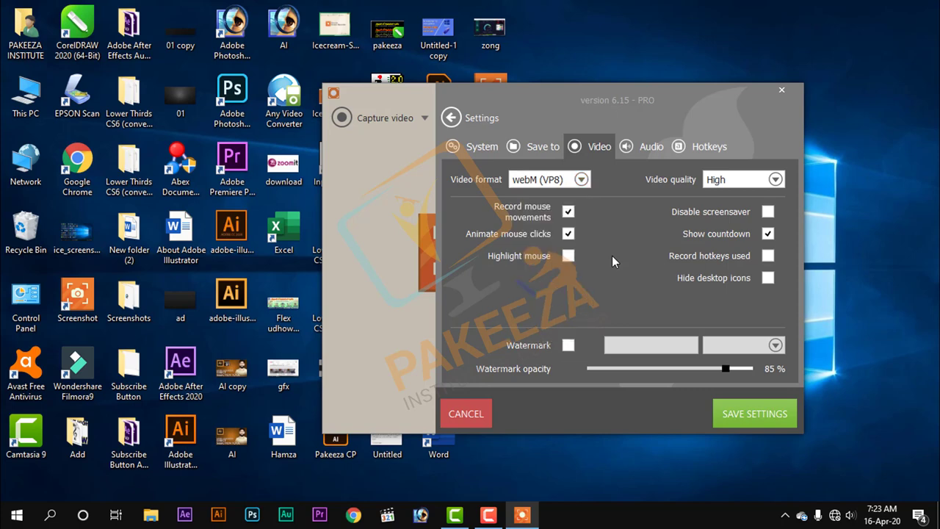
- Check the video quality levels, select High, and close the settings without saving
left_click(735, 181)
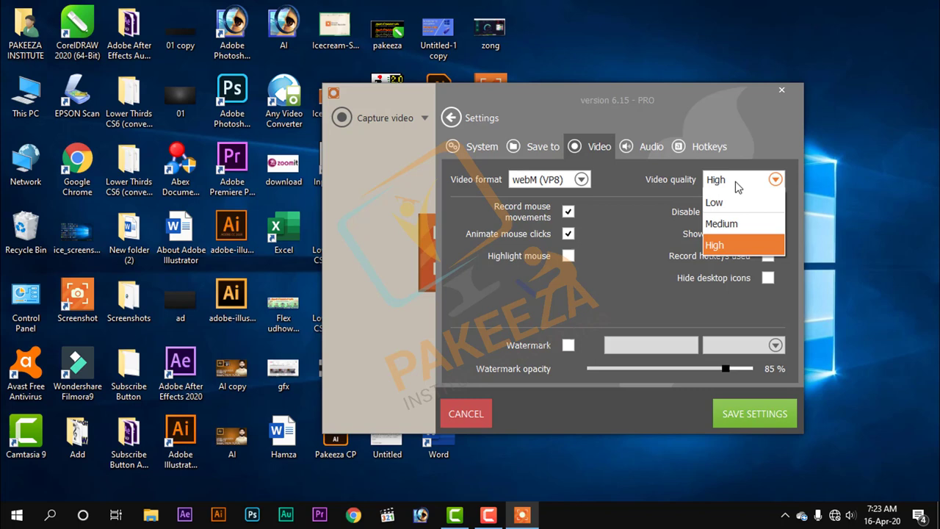
left_click(718, 250)
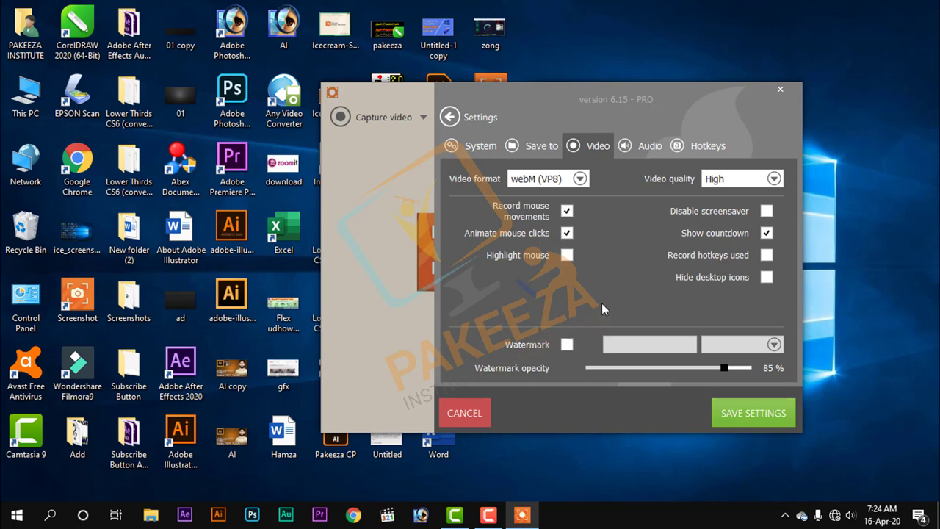
left_click(781, 90)
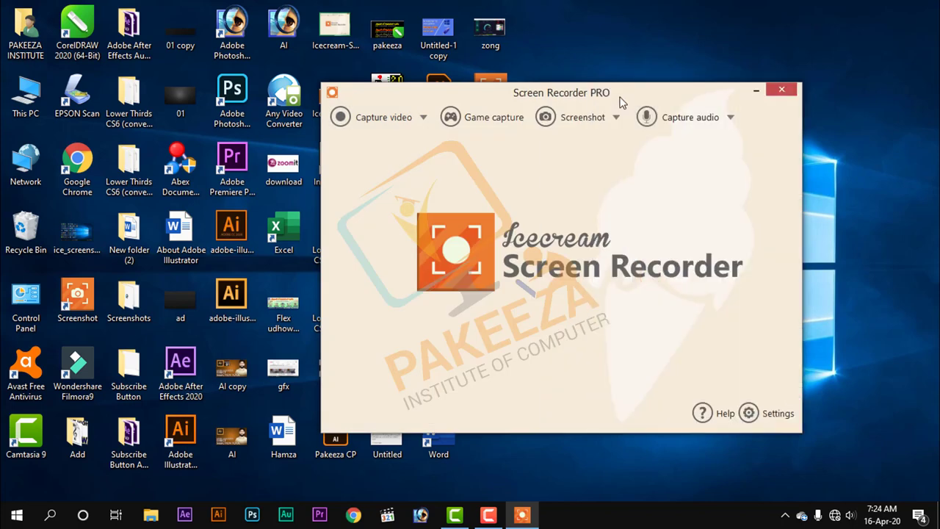